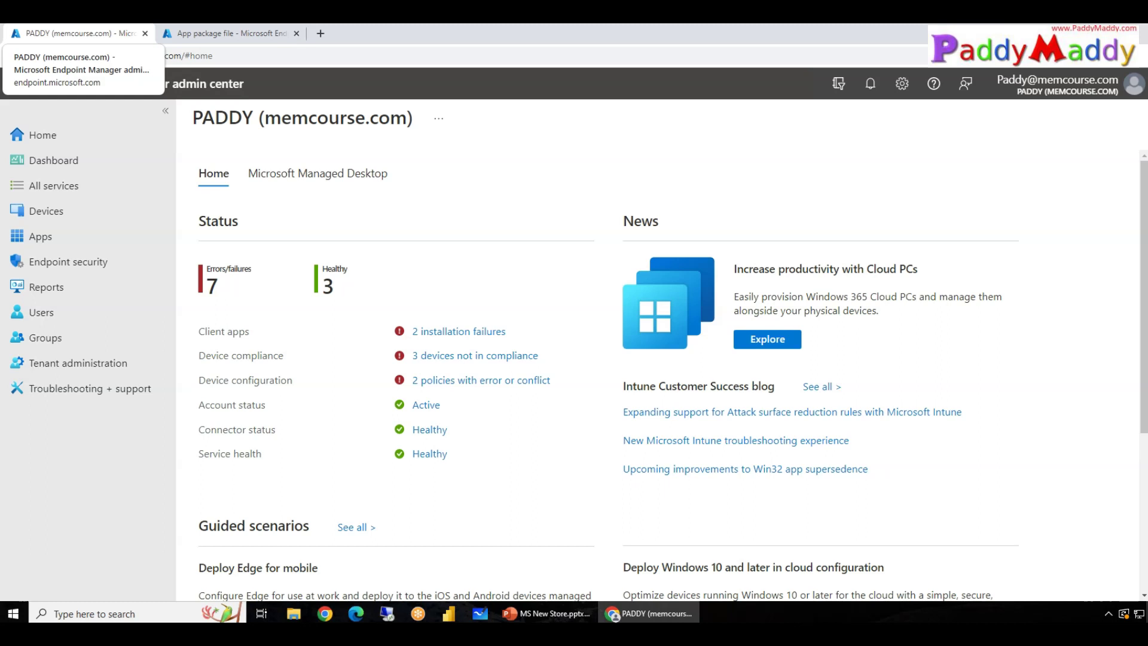
# Step: Under Apps > Windows, add a new app of type Microsoft Store app (new)
pyautogui.moveTo(652, 614)
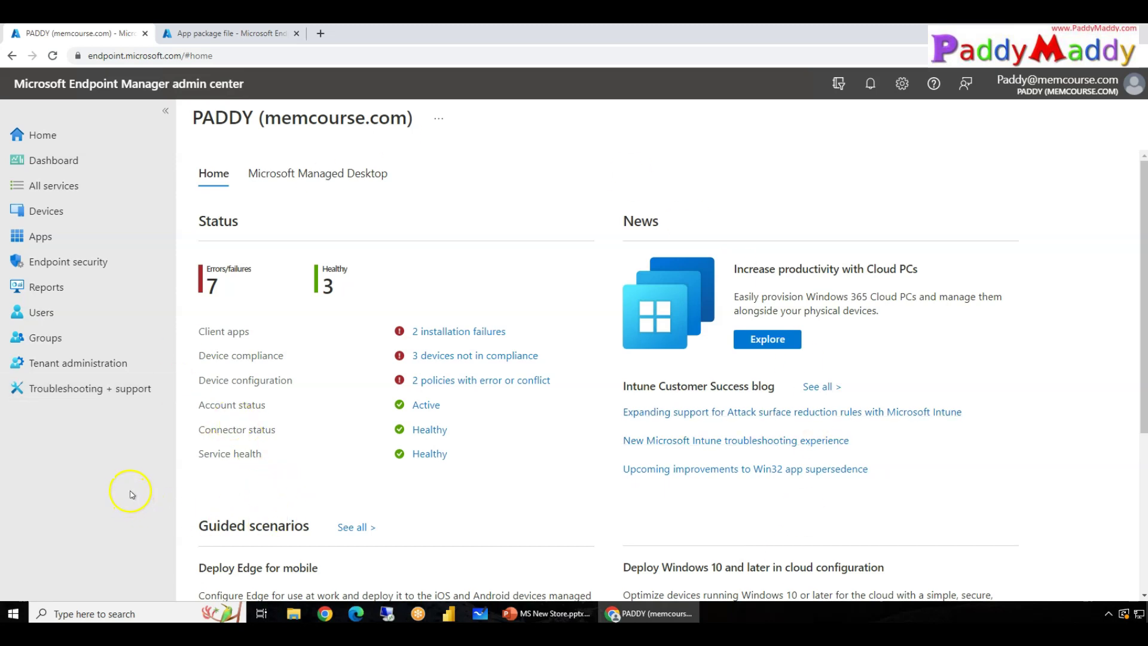
pyautogui.click(43, 237)
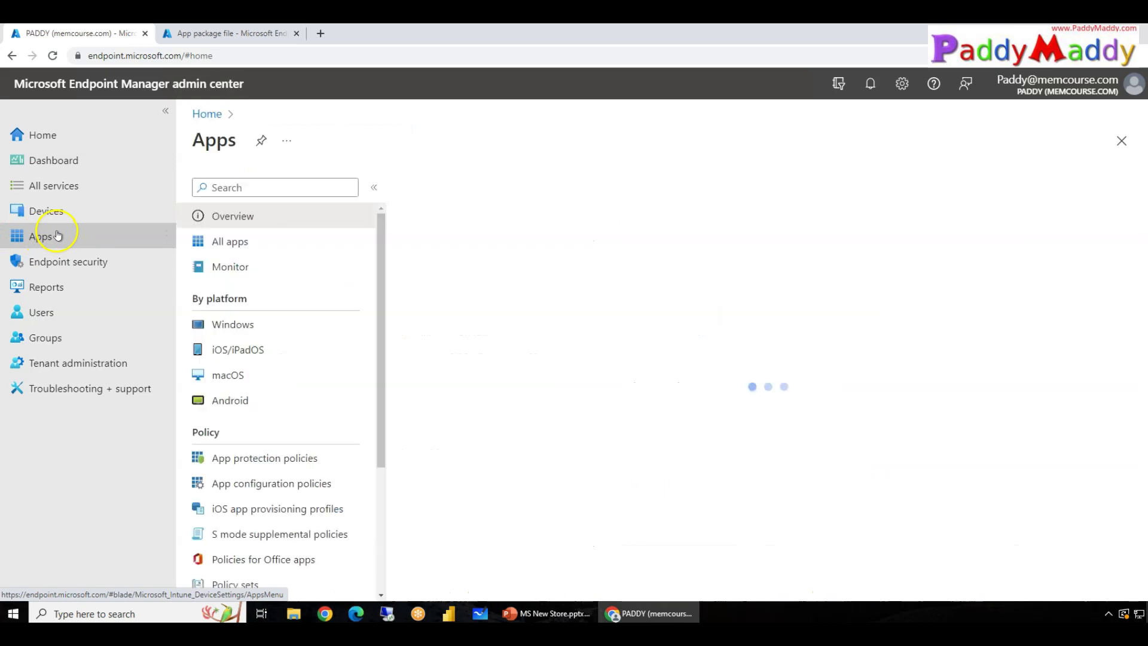
pyautogui.click(242, 327)
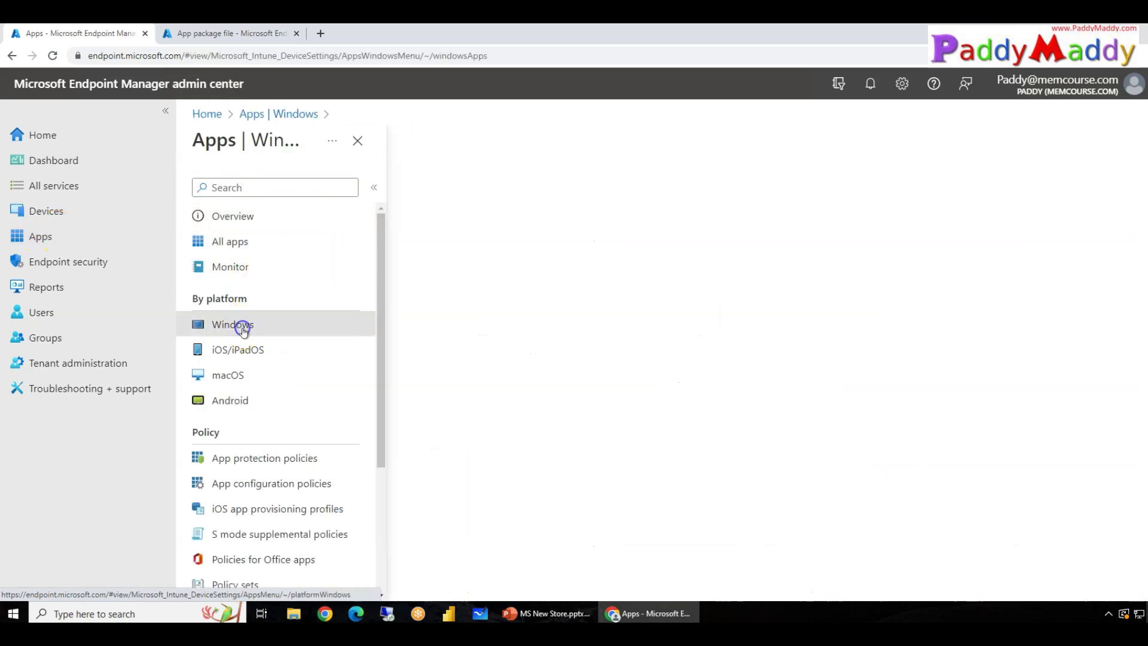
pyautogui.click(430, 189)
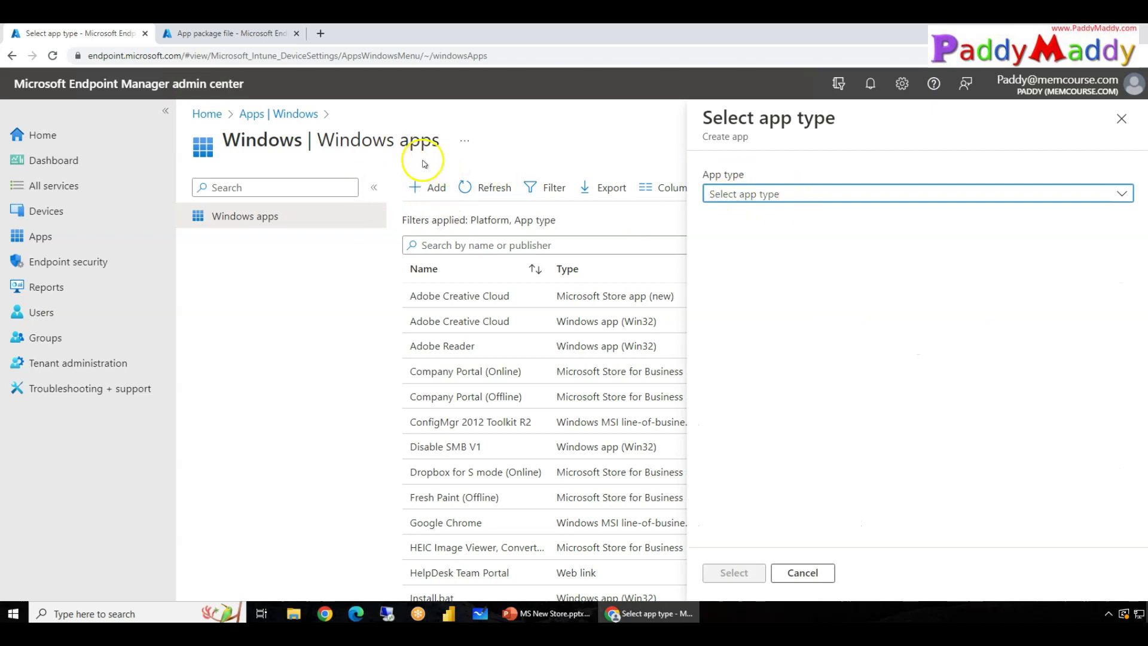
pyautogui.click(758, 191)
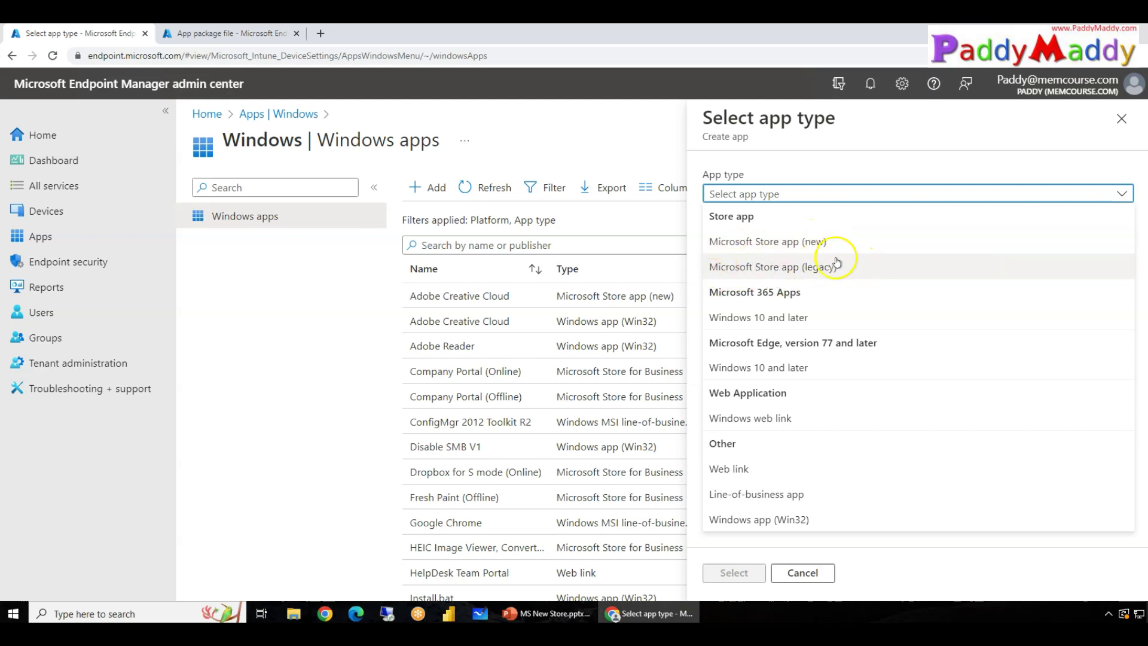
pyautogui.click(817, 242)
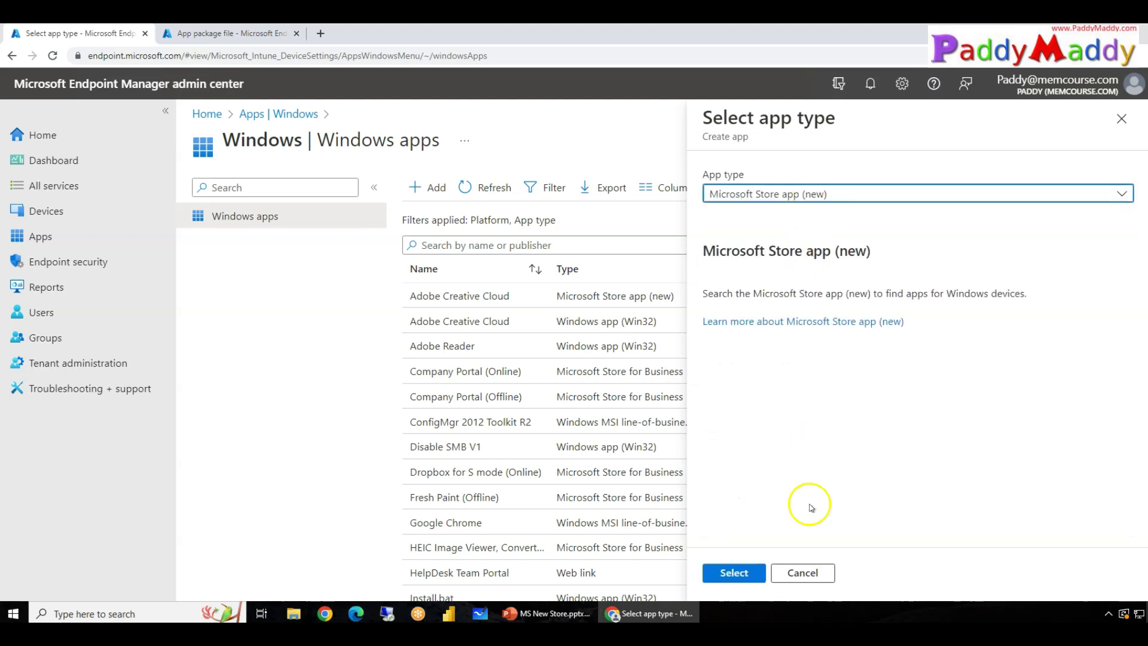
pyautogui.click(730, 572)
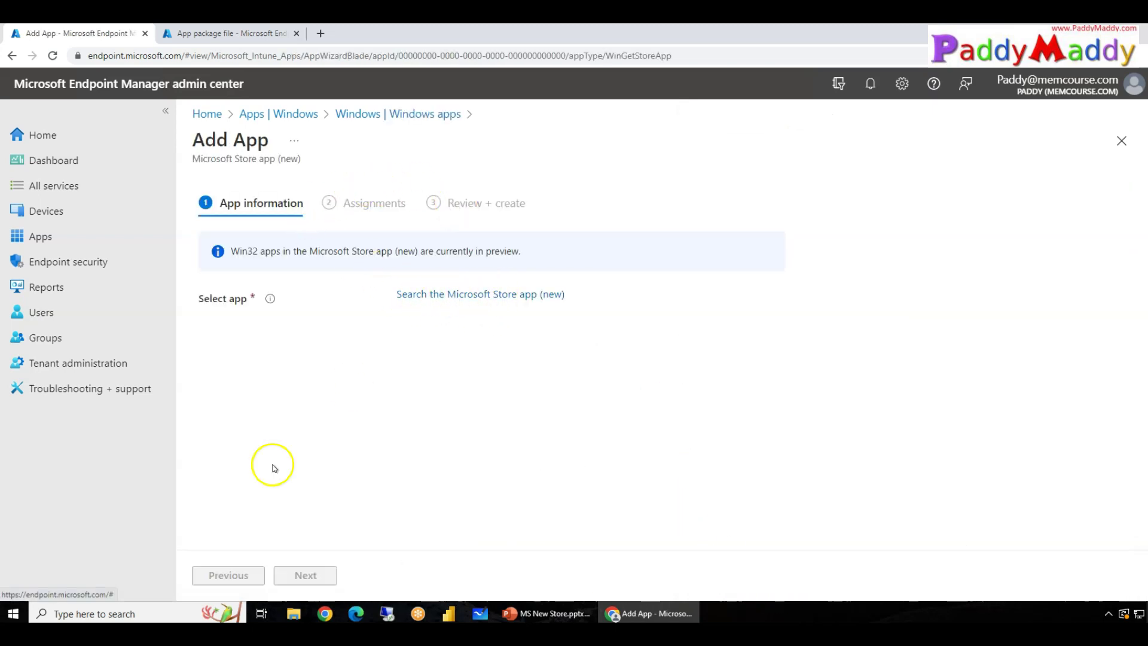
# Step: Bring Command Prompt forward, centre it, and select the 'winget search slack' command text
pyautogui.rightClick(13, 613)
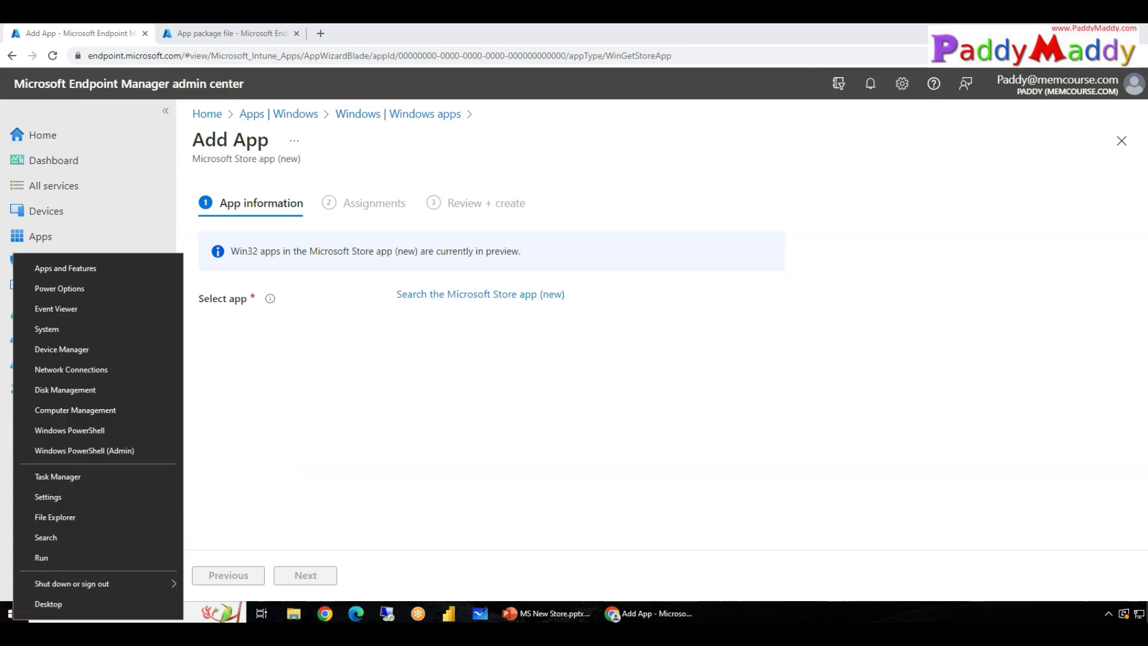
pyautogui.press('Escape')
pyautogui.hotkey('alt', 'Tab')
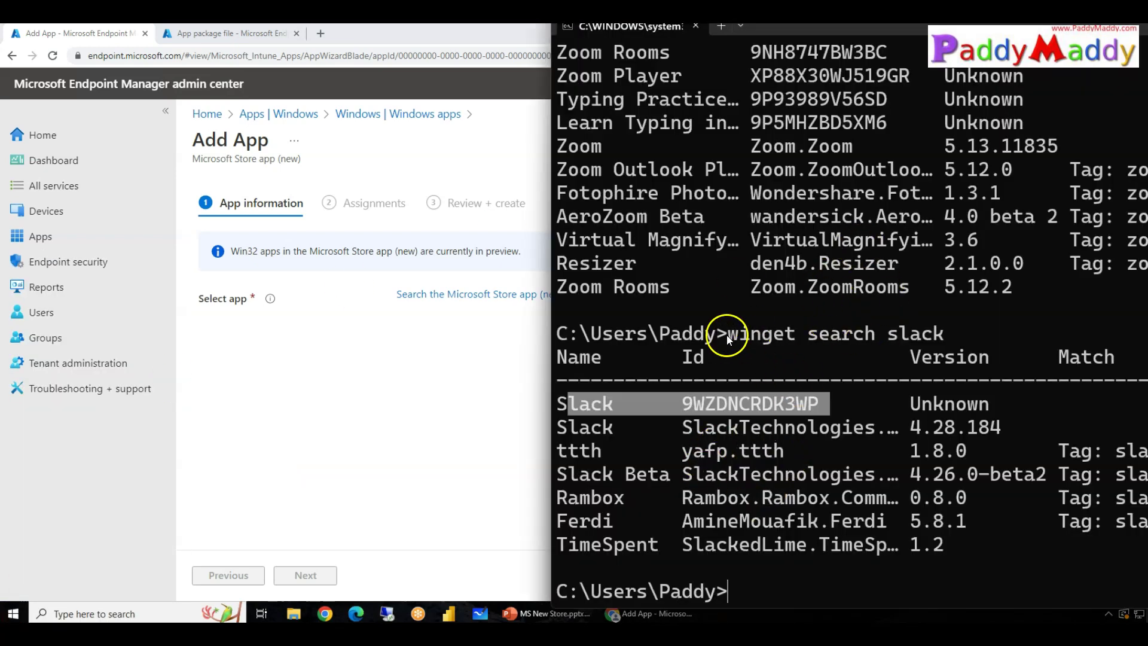
pyautogui.moveTo(718, 332); pyautogui.dragTo(943, 333)
pyautogui.moveTo(800, 31); pyautogui.dragTo(447, 23)
pyautogui.rightClick(474, 326)
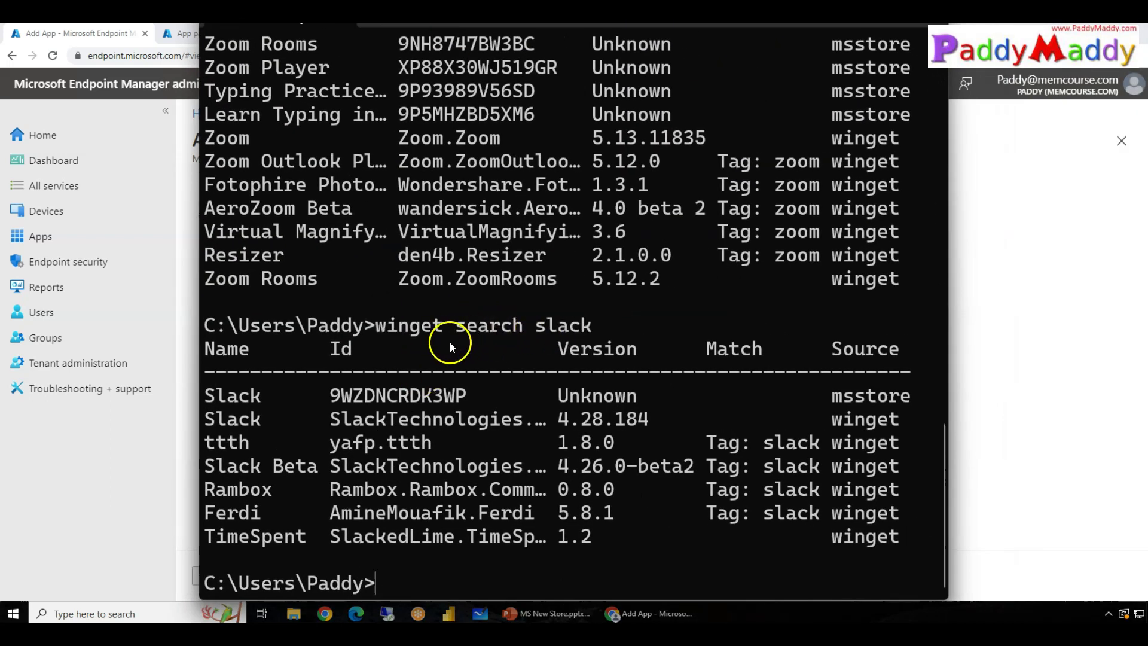
pyautogui.rightClick(566, 328)
# Step: Search the Store for 'slack', compare against the winget output, and pick the Slack result
pyautogui.click(991, 344)
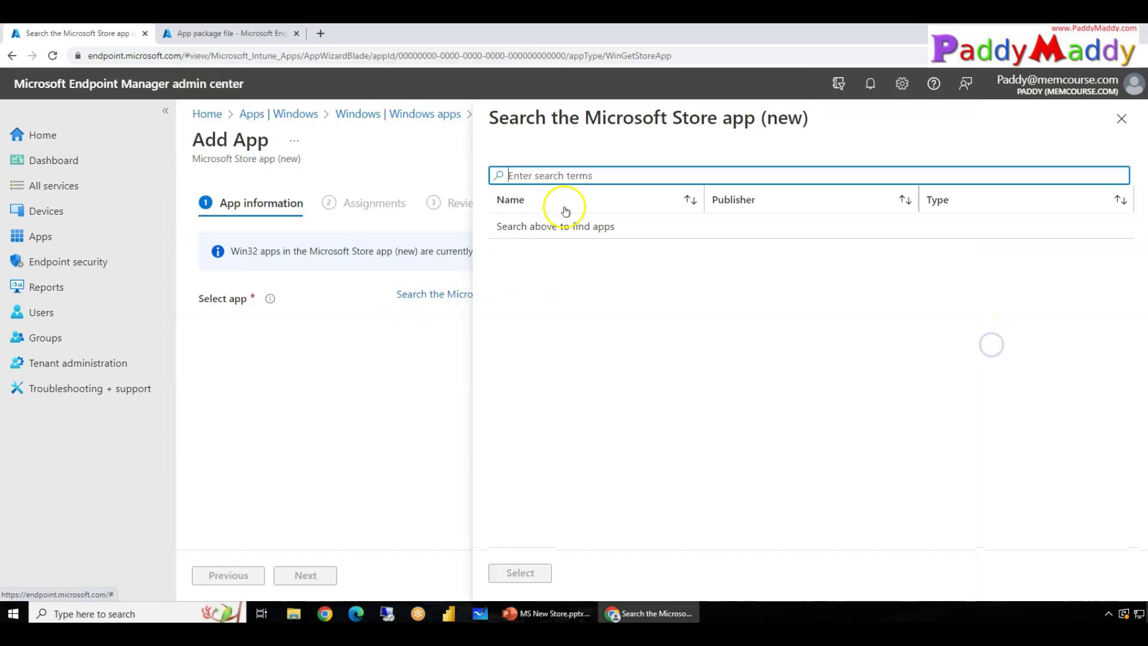
pyautogui.click(558, 175)
pyautogui.write('slack')
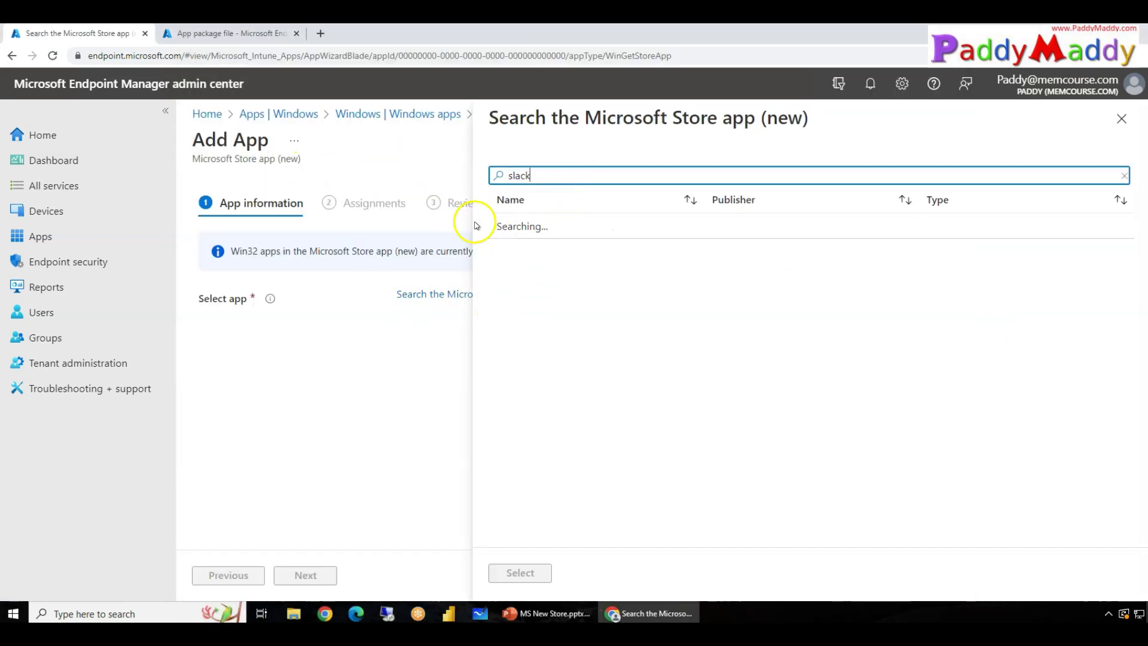
pyautogui.hotkey('alt', 'Tab')
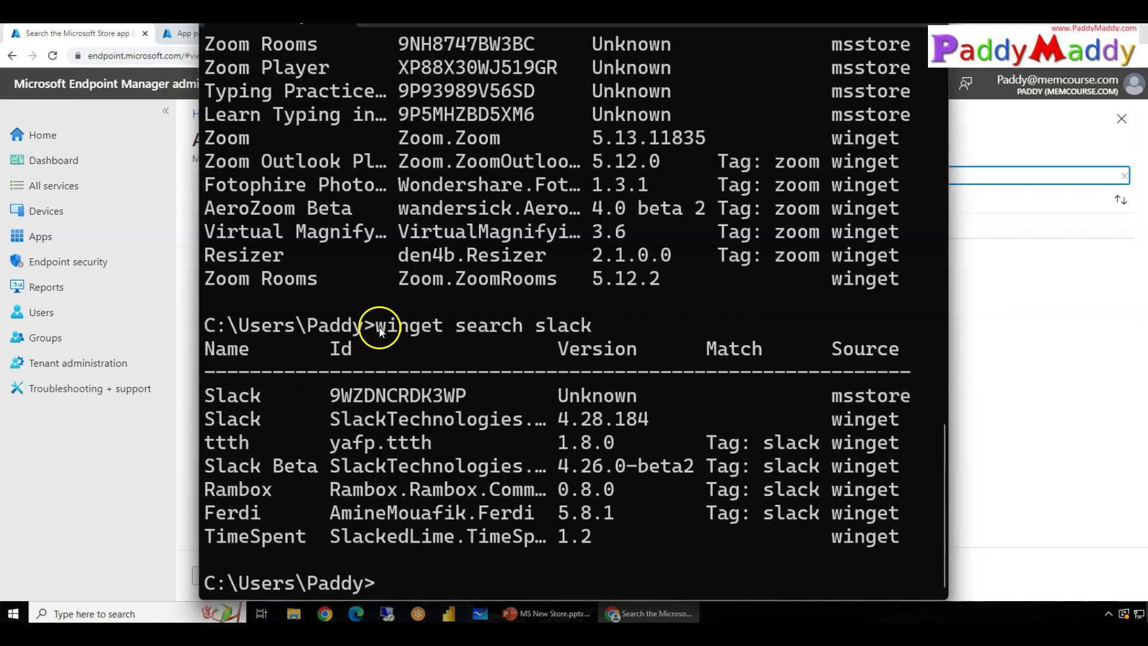
pyautogui.moveTo(379, 327); pyautogui.dragTo(570, 337)
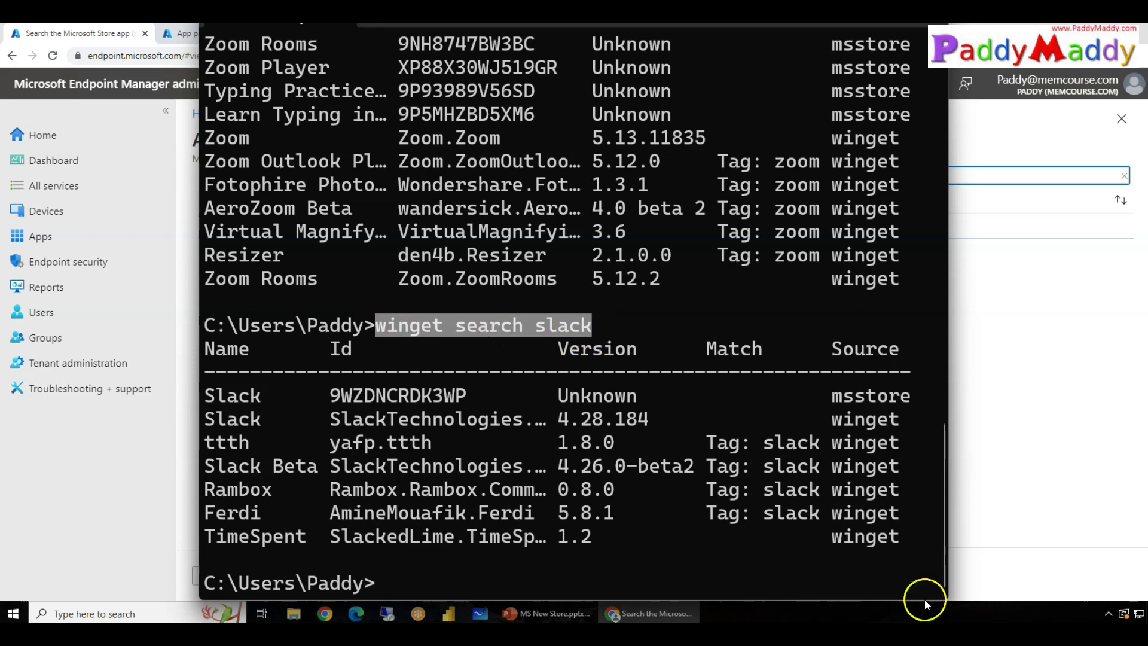
pyautogui.hotkey('ctrl', 'c')
pyautogui.hotkey('alt', 'Tab')
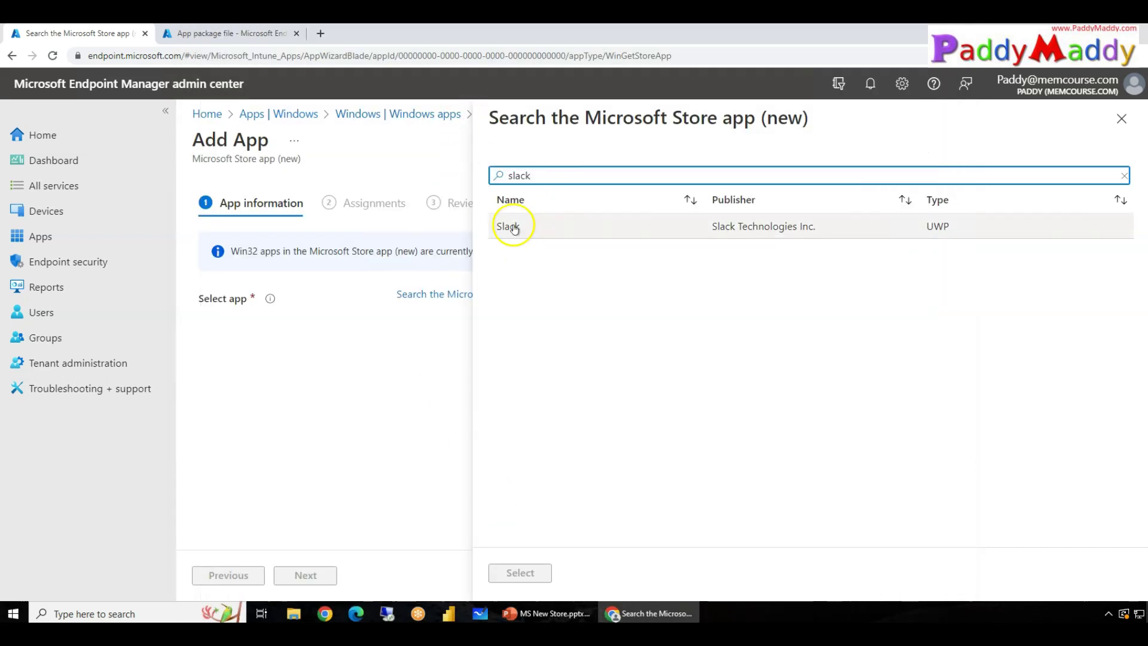
pyautogui.click(510, 226)
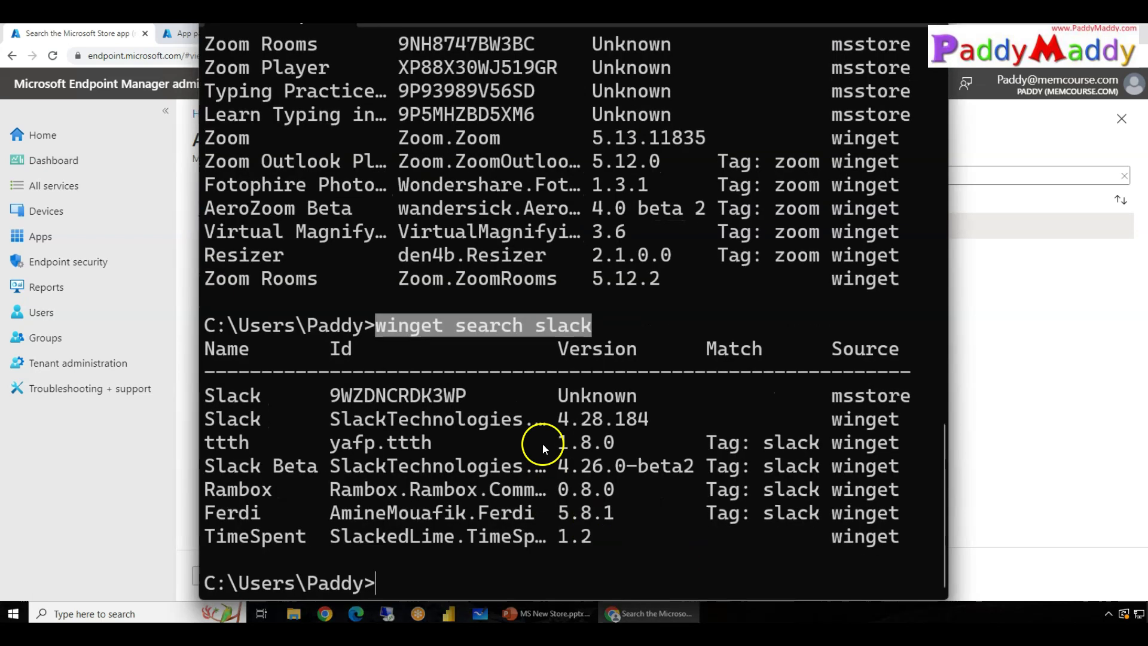
# Step: Scroll Command Prompt up to the earlier 'winget search winzip' results
pyautogui.scroll(3, 531, 428)
pyautogui.scroll(4, 531, 428)
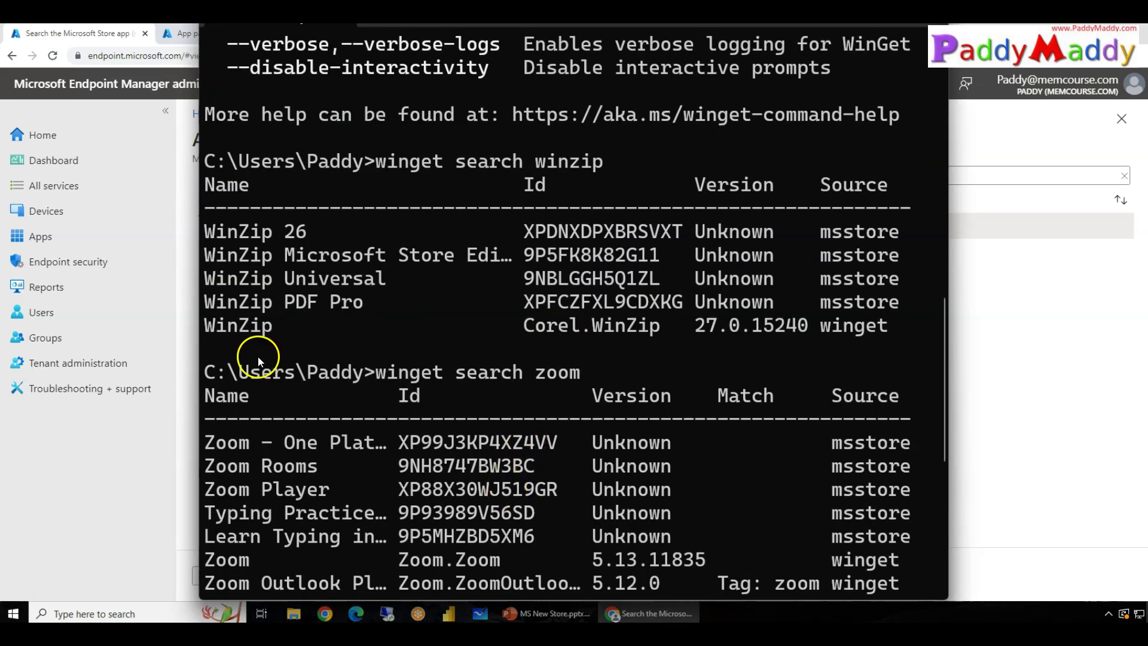
pyautogui.scroll(6, 453, 471)
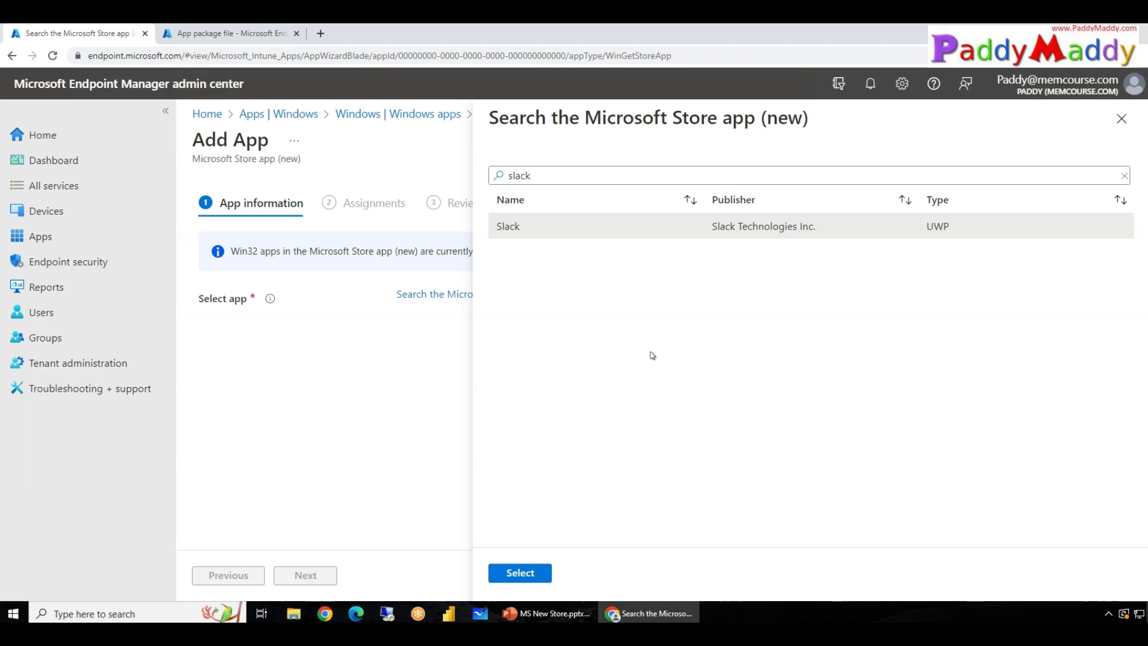
# Step: Inspect the Slack search result and its UWP type
pyautogui.click(651, 333)
pyautogui.click(624, 220)
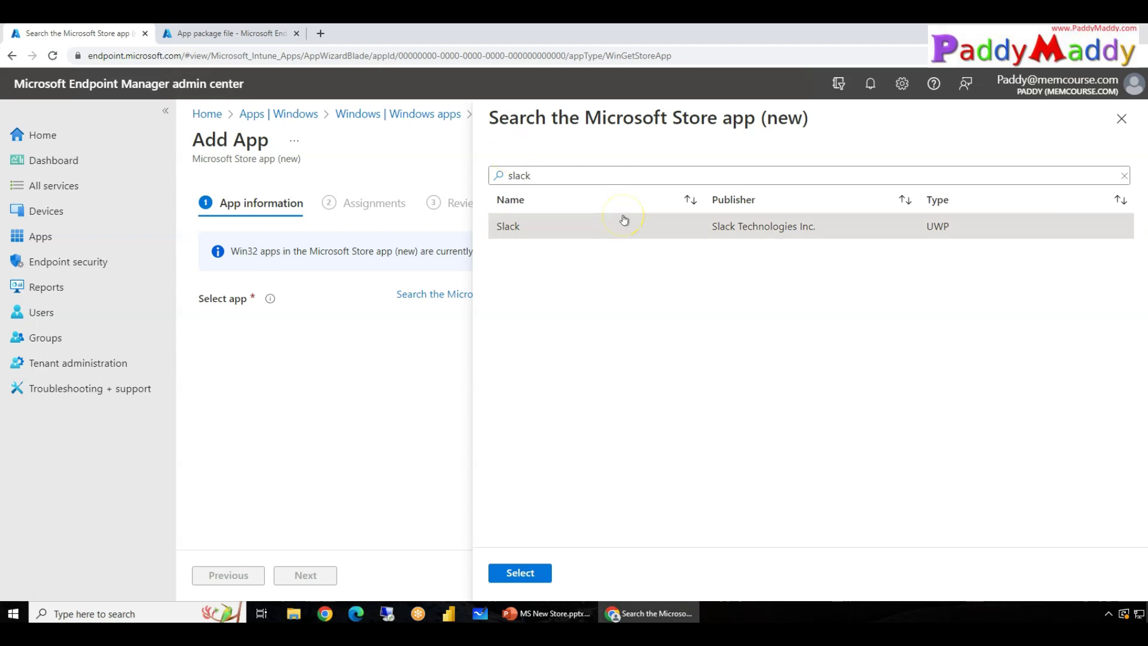
pyautogui.doubleClick(576, 176)
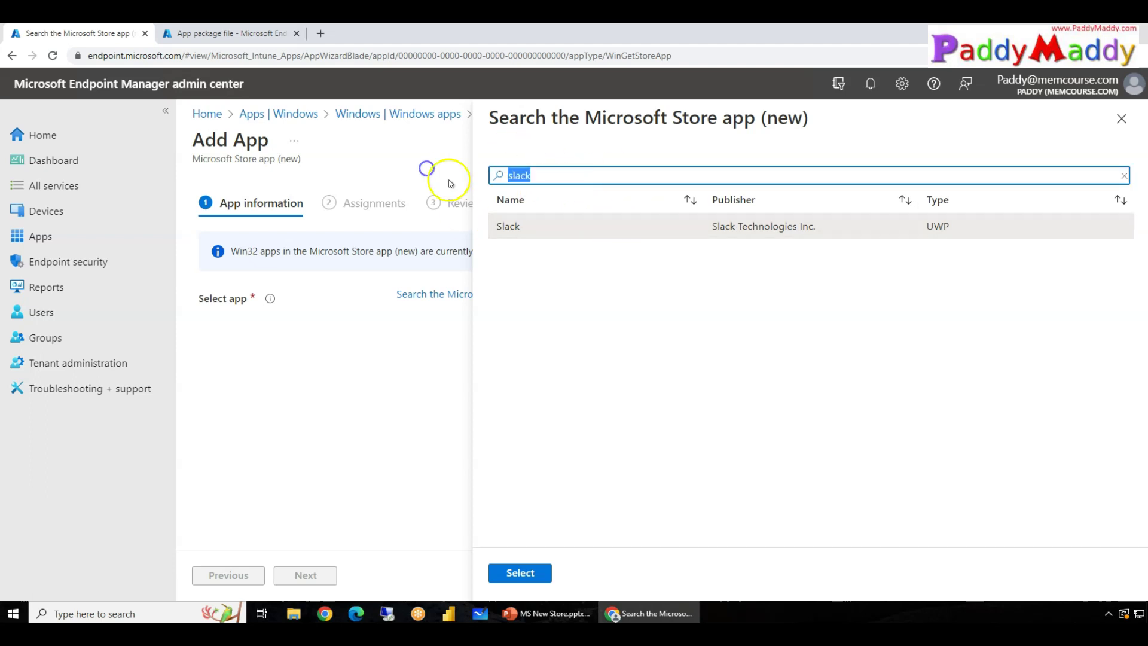
pyautogui.doubleClick(938, 226)
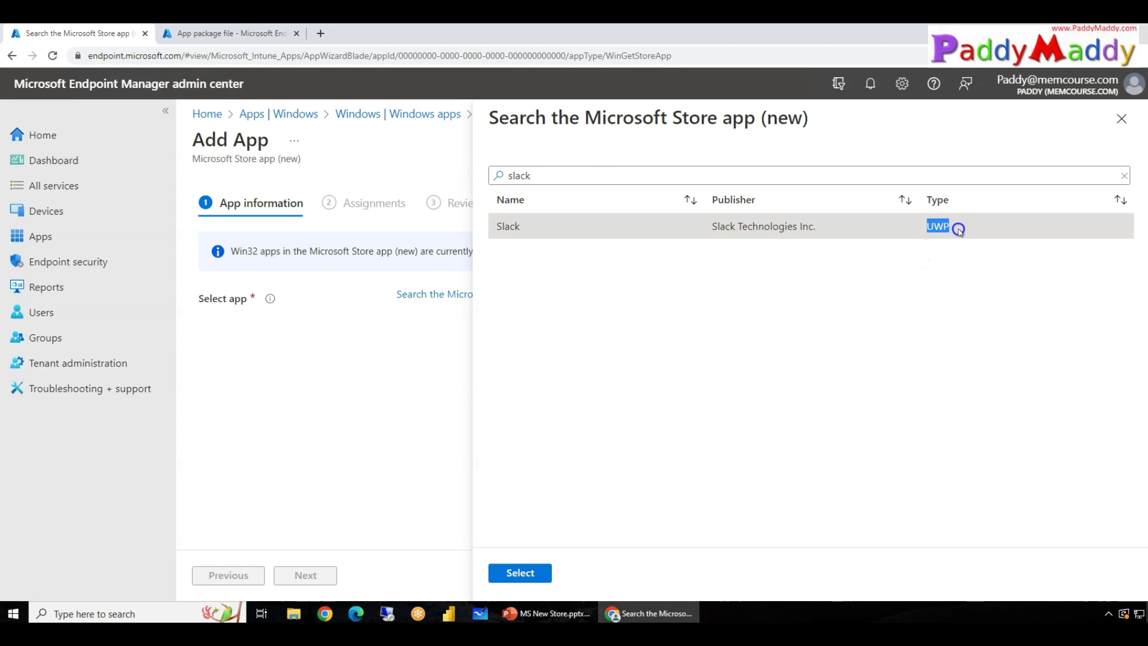
pyautogui.click(930, 240)
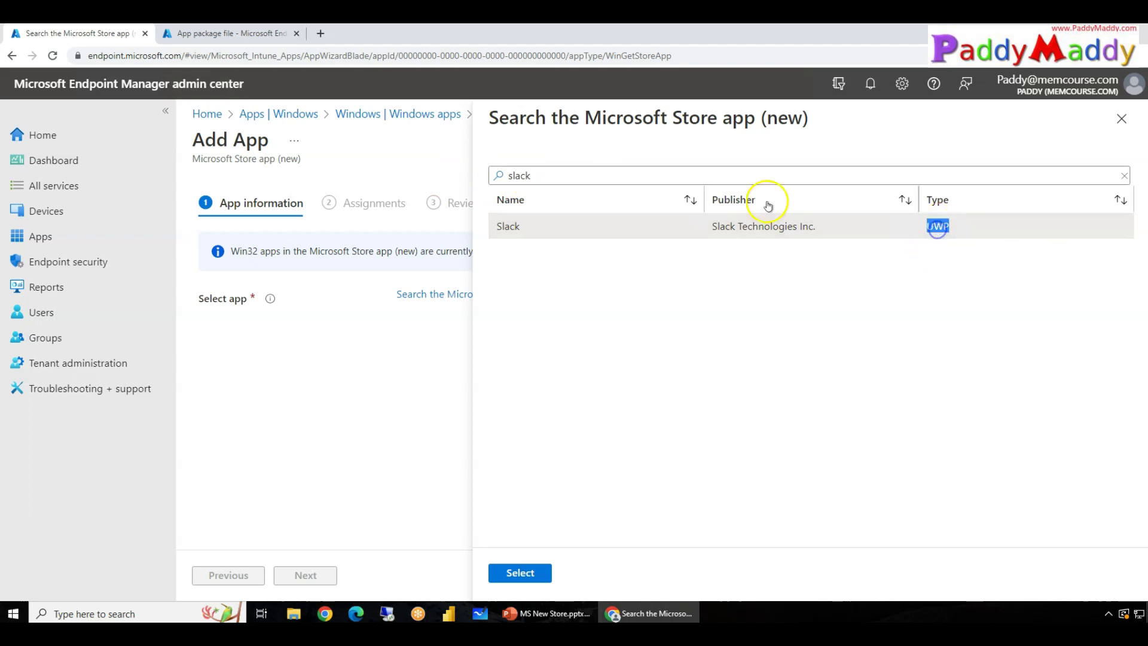
# Step: Search for 'winzip' and select WinZip 26 (Win32, WinZip Computing) to fill the app form
pyautogui.doubleClick(531, 167)
pyautogui.write('w')
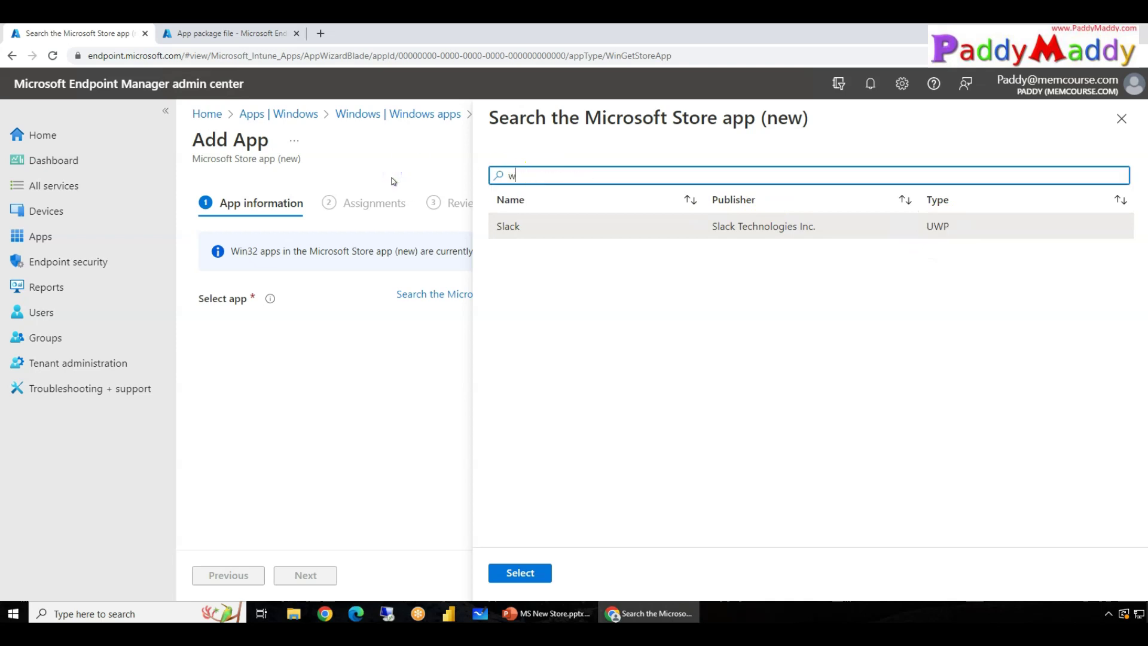
pyautogui.write('inzip')
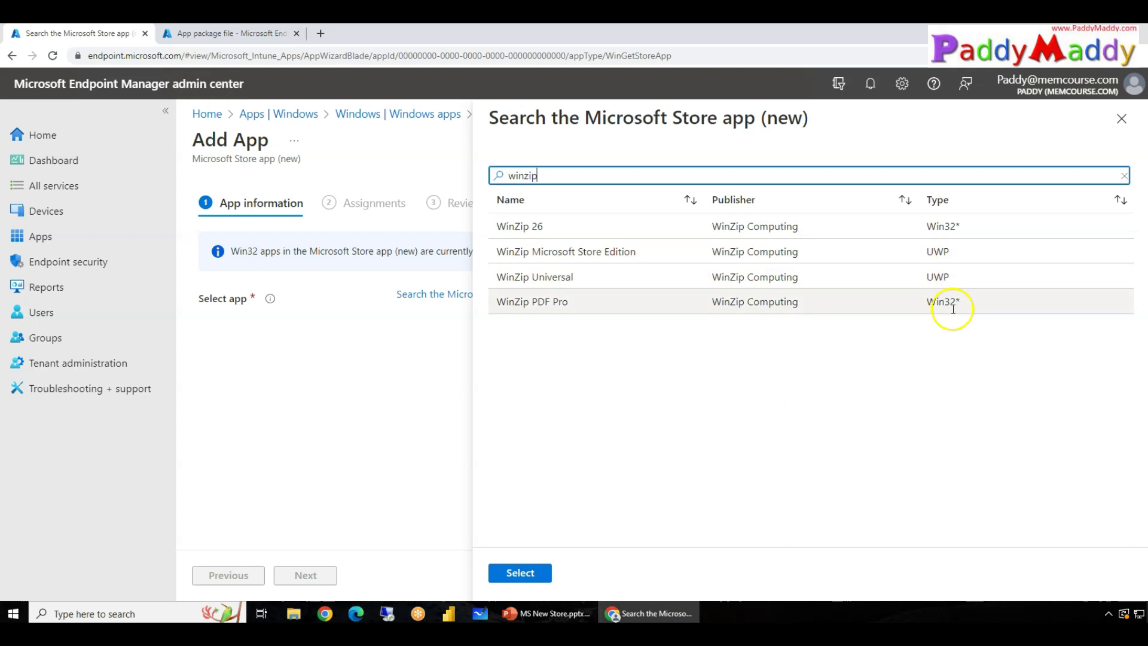
pyautogui.moveTo(949, 305); pyautogui.dragTo(925, 302)
pyautogui.moveTo(584, 174); pyautogui.dragTo(129, 173)
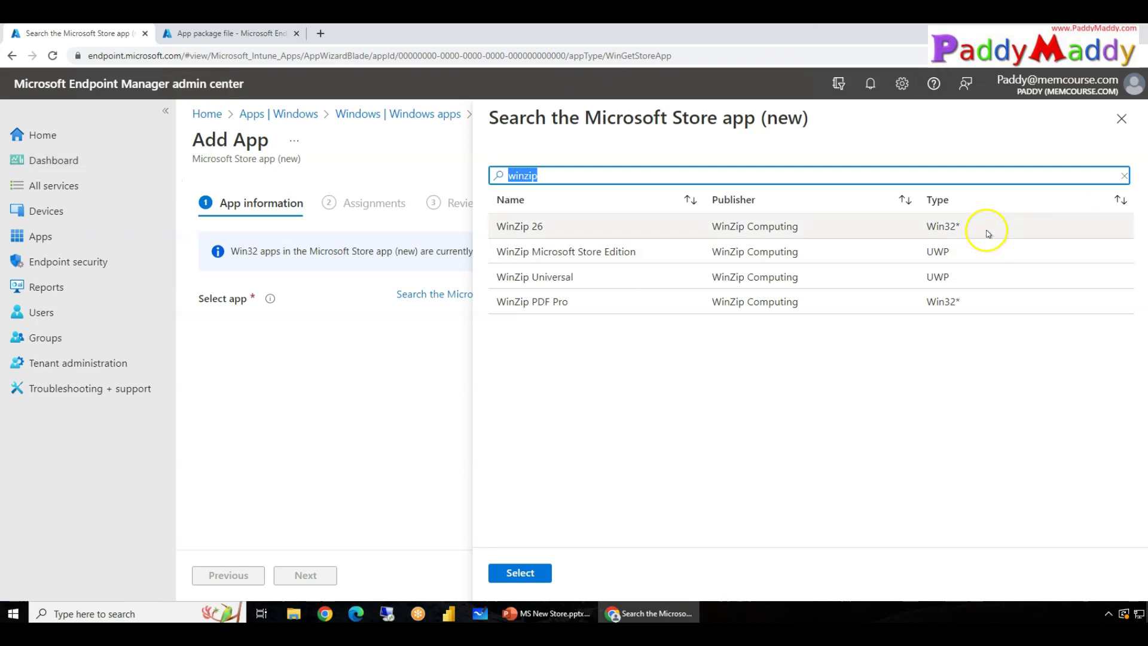
pyautogui.moveTo(963, 228); pyautogui.dragTo(926, 227)
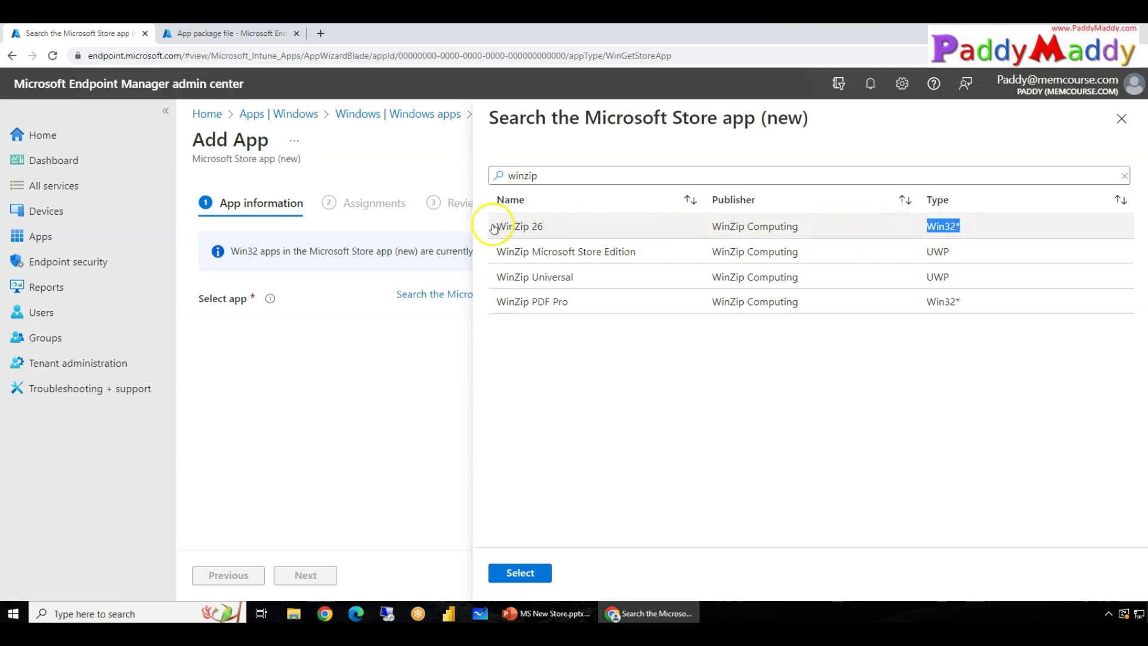
pyautogui.moveTo(498, 228)
pyautogui.mouseDown()
pyautogui.moveTo(538, 227)
pyautogui.moveTo(520, 228)
pyautogui.mouseUp()
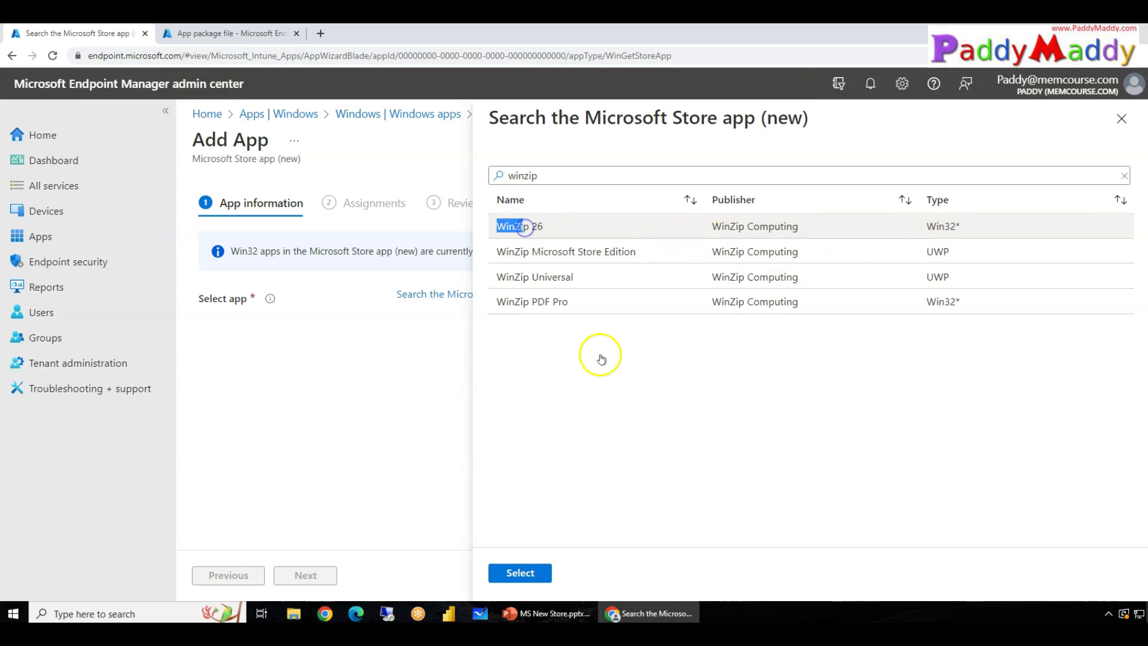
pyautogui.click(833, 233)
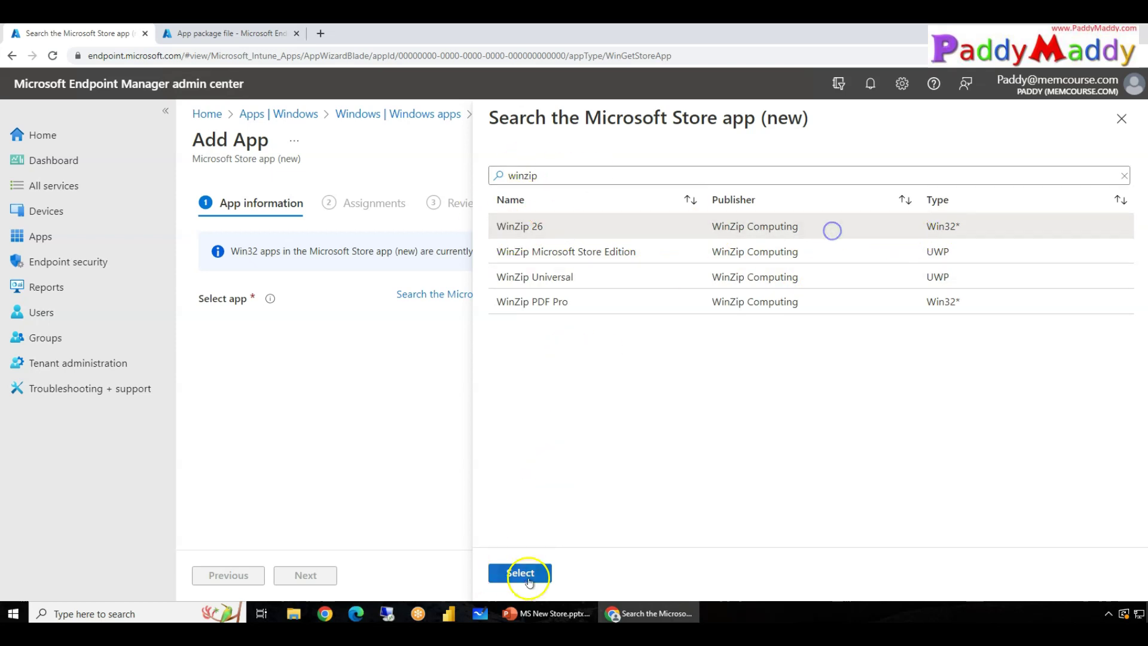
pyautogui.click(520, 573)
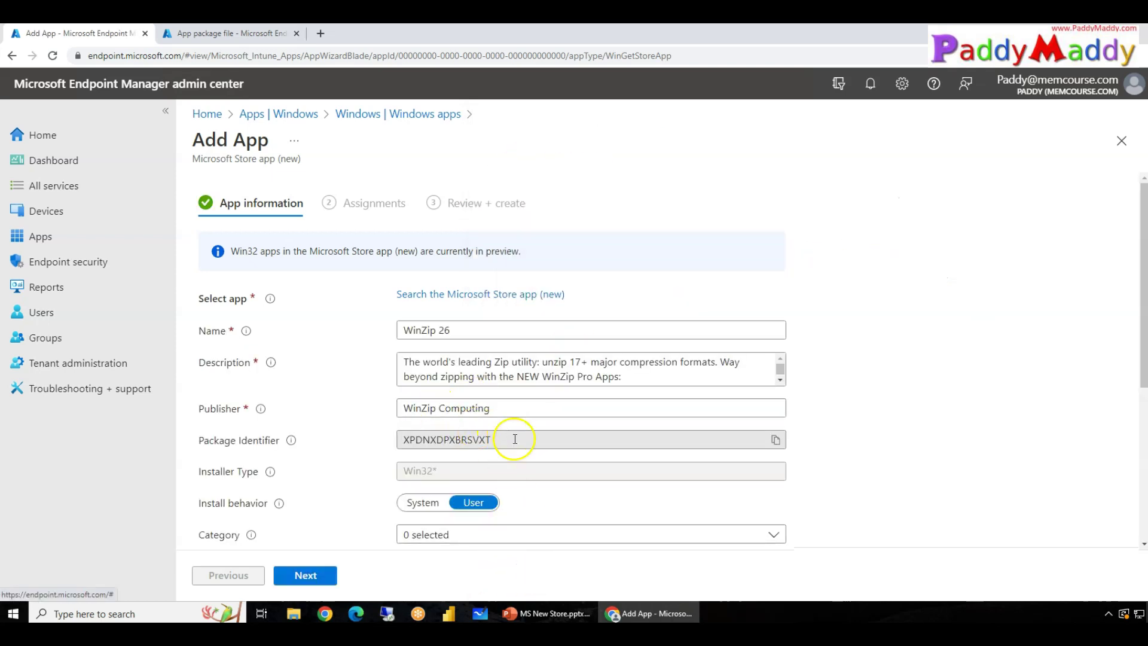
pyautogui.moveTo(512, 407); pyautogui.dragTo(365, 404)
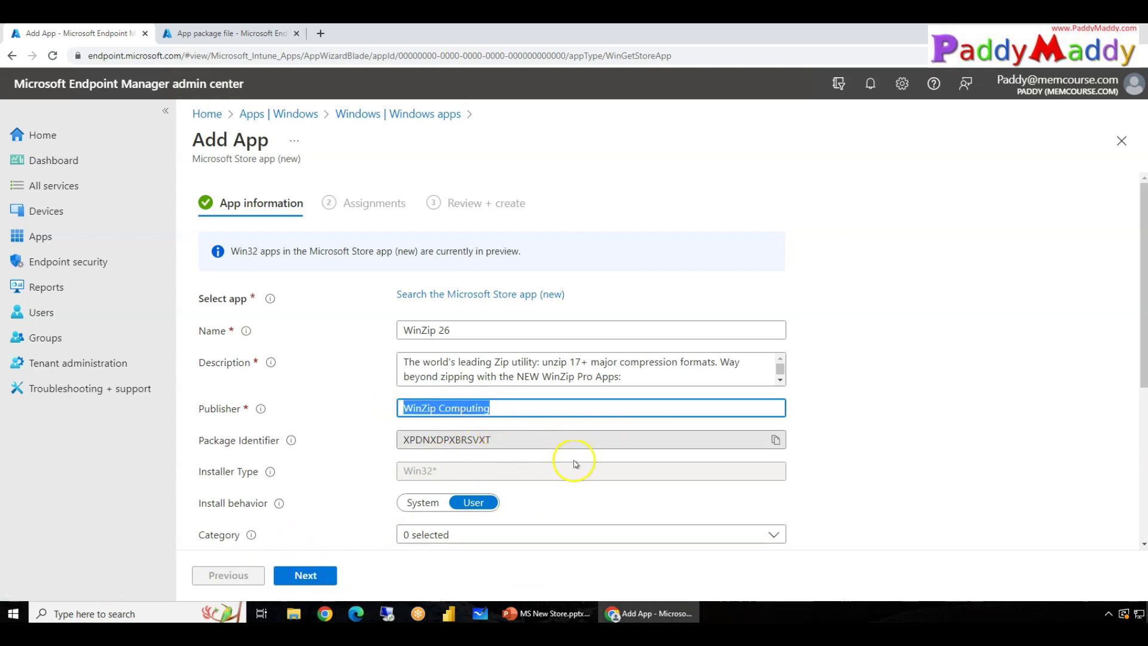
# Step: Open the Microsoft Store app search and search for 'zoom'
pyautogui.click(488, 293)
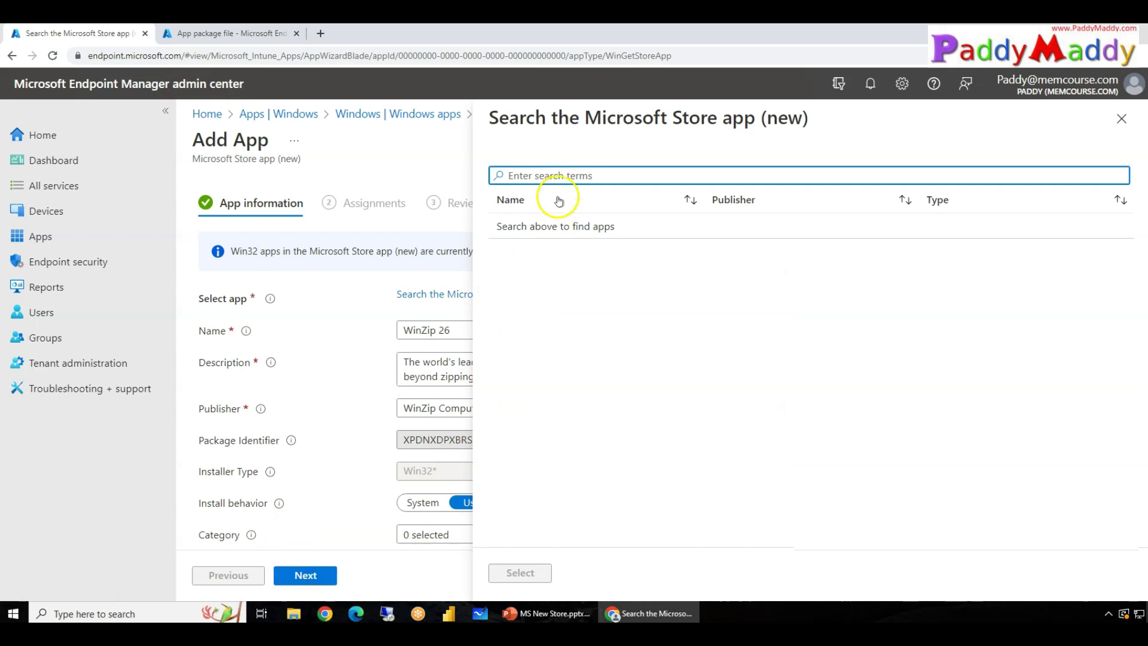
pyautogui.click(559, 178)
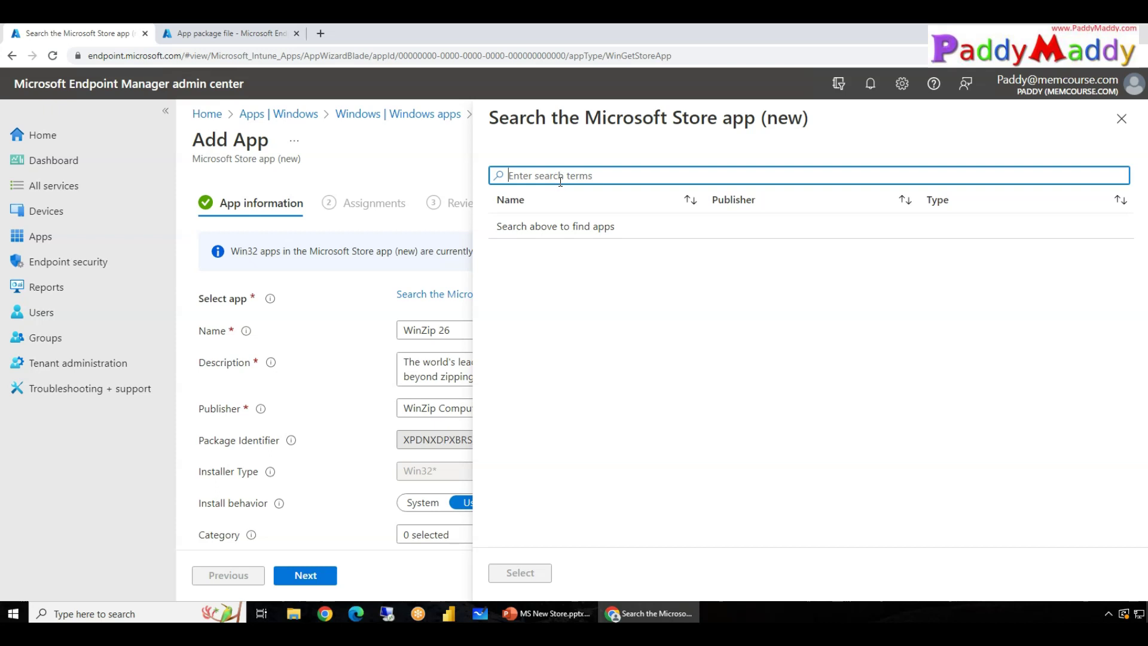
pyautogui.write('zoom')
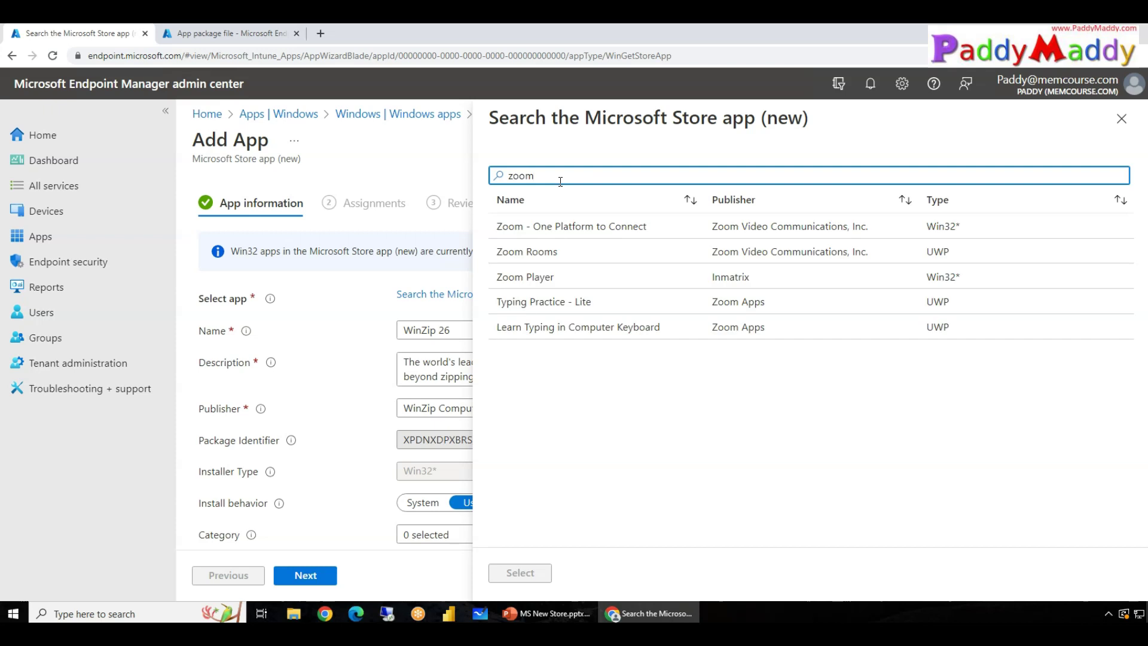
pyautogui.click(604, 248)
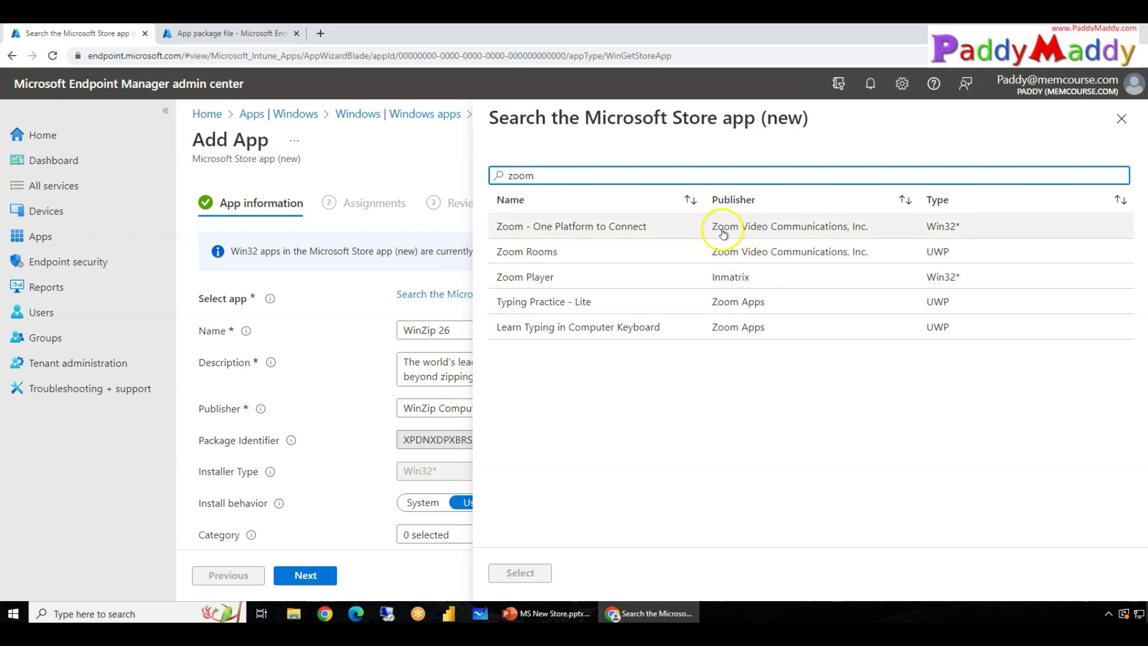
# Step: Compare the Zoom results' publishers and types, e.g. Inmatrix's Win32 Zoom Player and Zoom Video Communications
pyautogui.click(713, 282)
pyautogui.moveTo(713, 282); pyautogui.dragTo(748, 280)
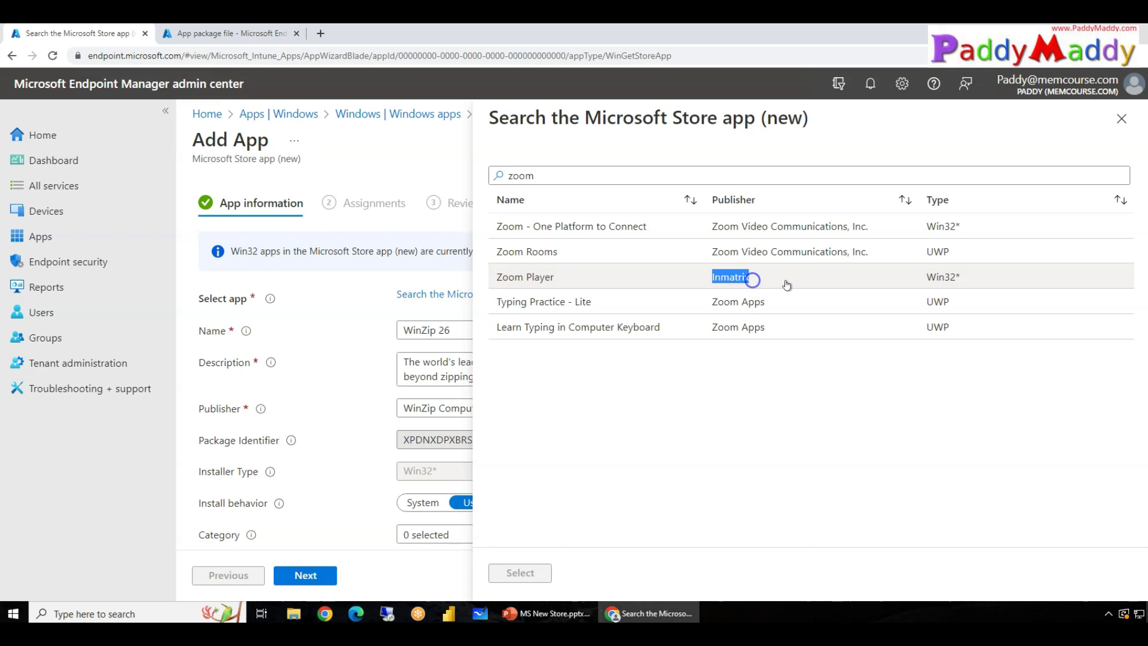
pyautogui.moveTo(926, 279); pyautogui.dragTo(966, 282)
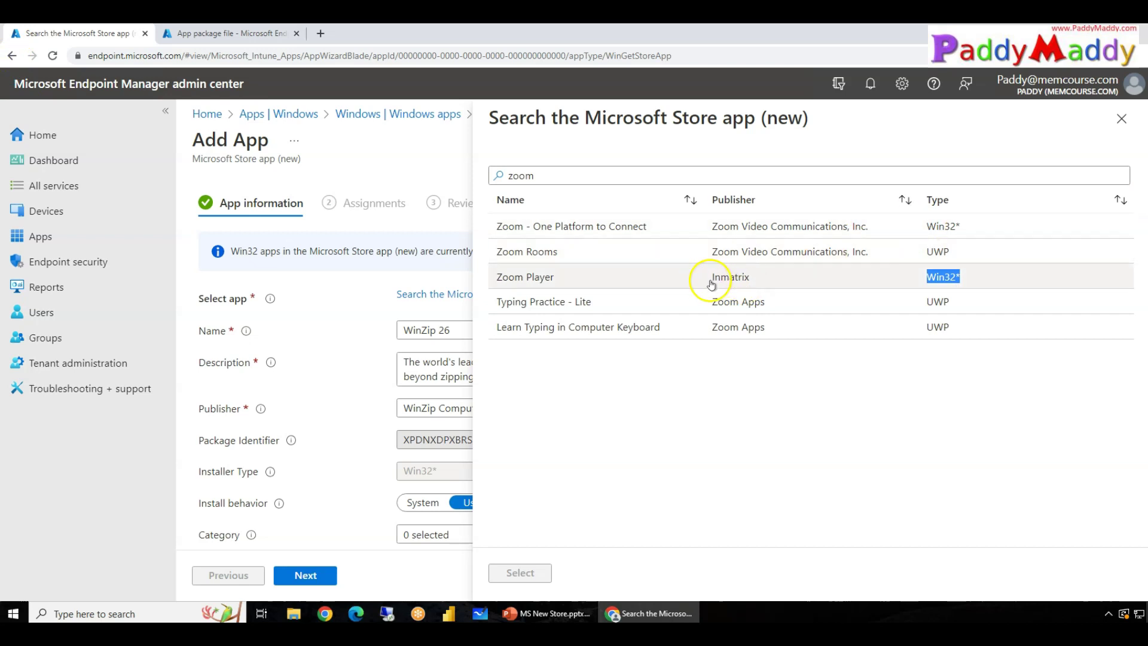
pyautogui.doubleClick(739, 285)
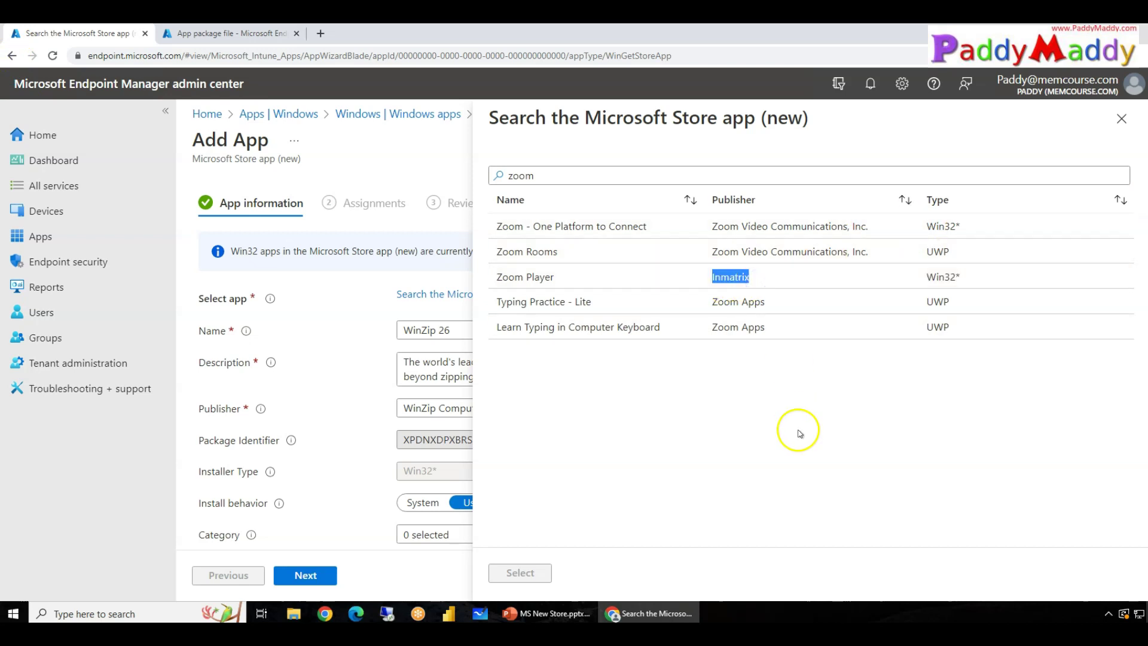
pyautogui.moveTo(497, 276); pyautogui.dragTo(981, 275)
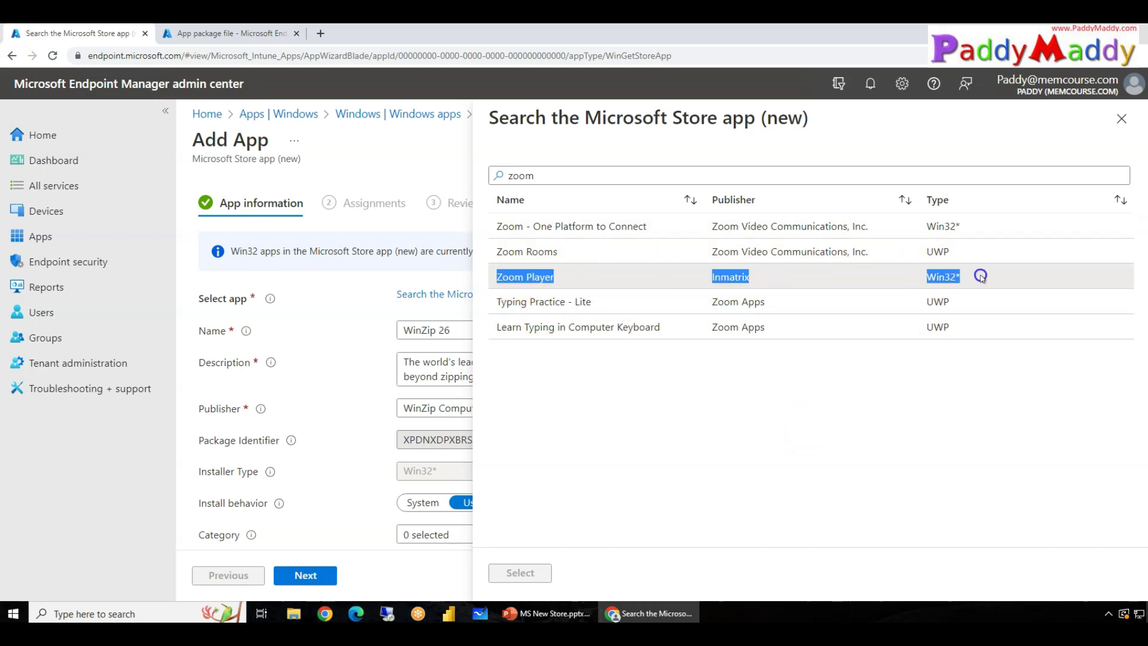
pyautogui.click(927, 418)
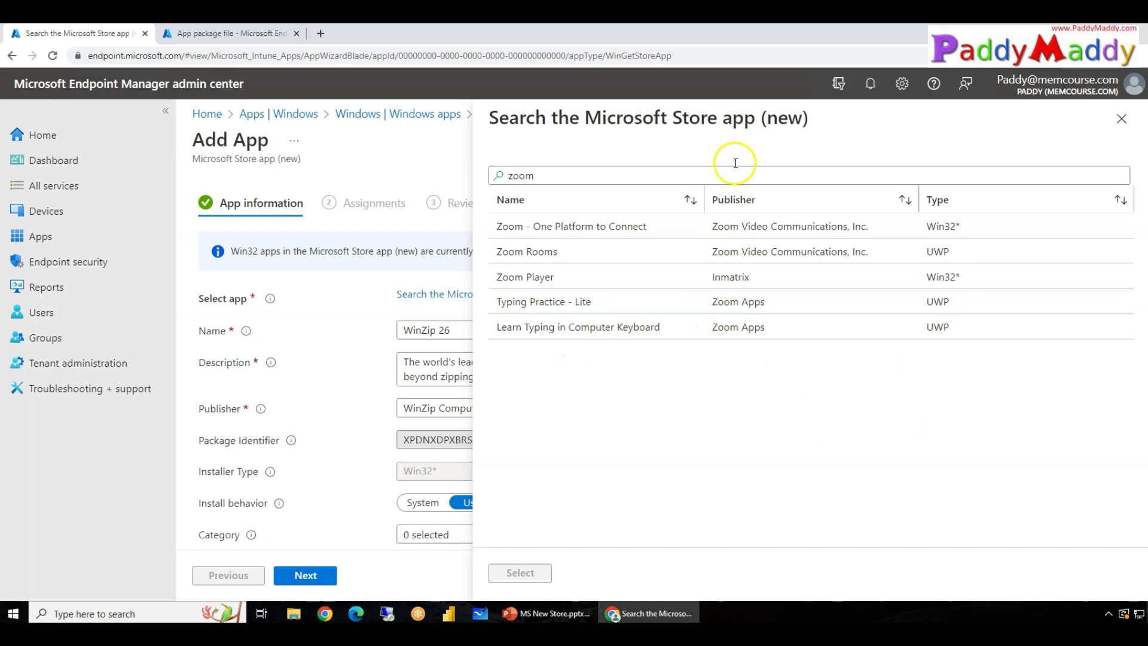
pyautogui.moveTo(703, 297); pyautogui.dragTo(797, 307)
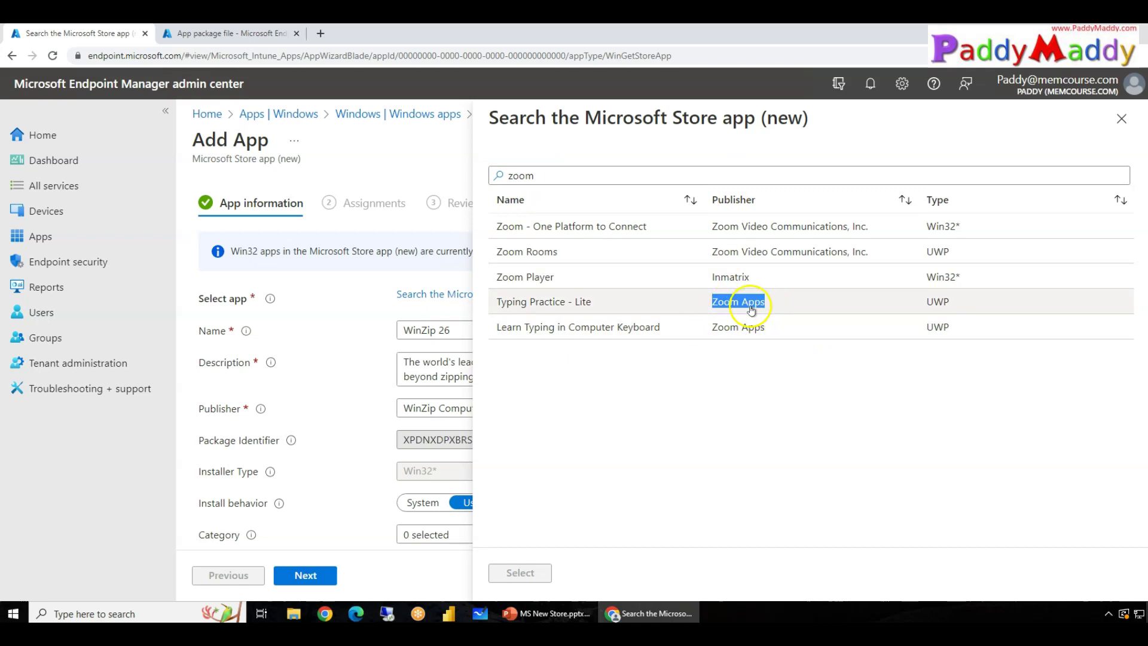
pyautogui.moveTo(710, 226); pyautogui.dragTo(880, 231)
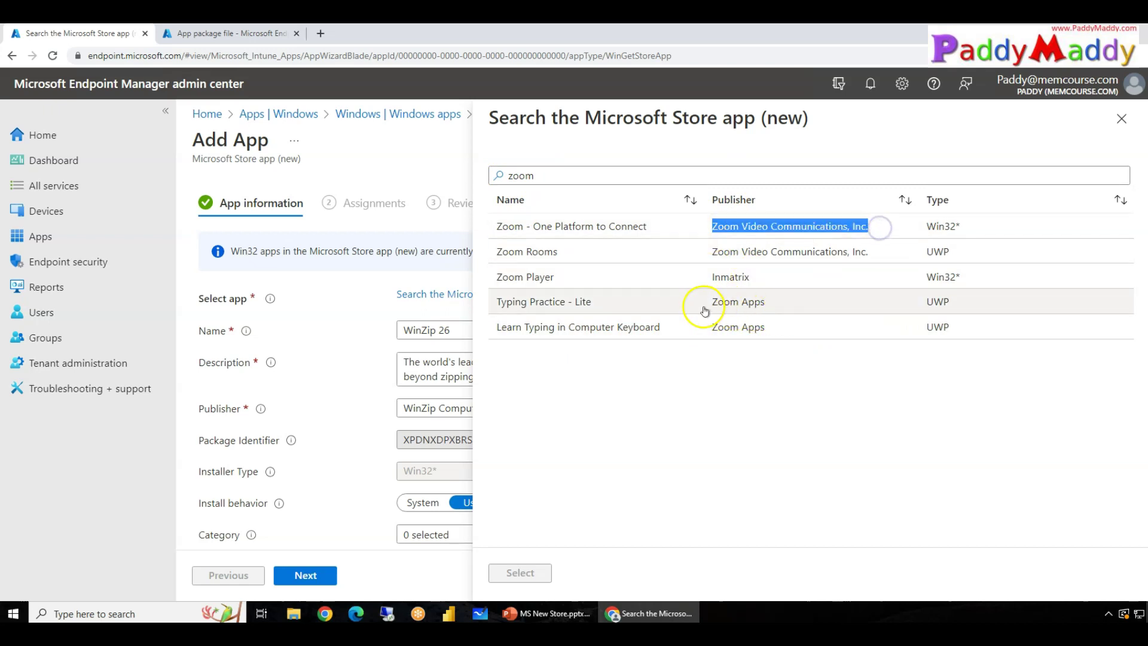
pyautogui.moveTo(697, 303); pyautogui.dragTo(779, 340)
pyautogui.click(761, 386)
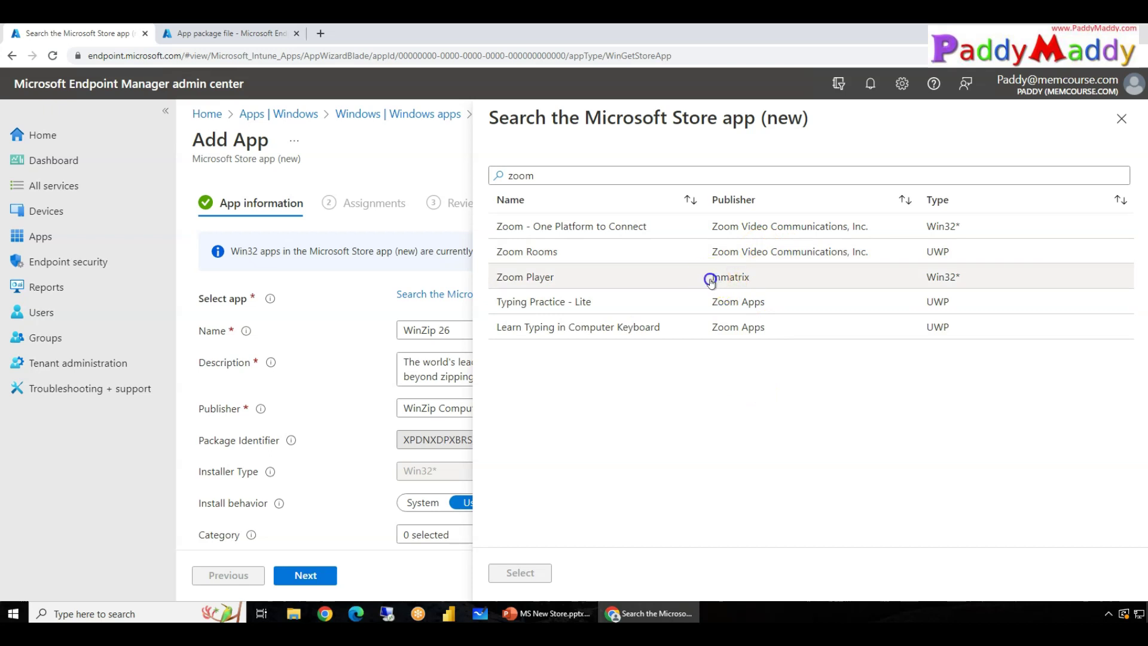
pyautogui.moveTo(709, 278); pyautogui.dragTo(762, 287)
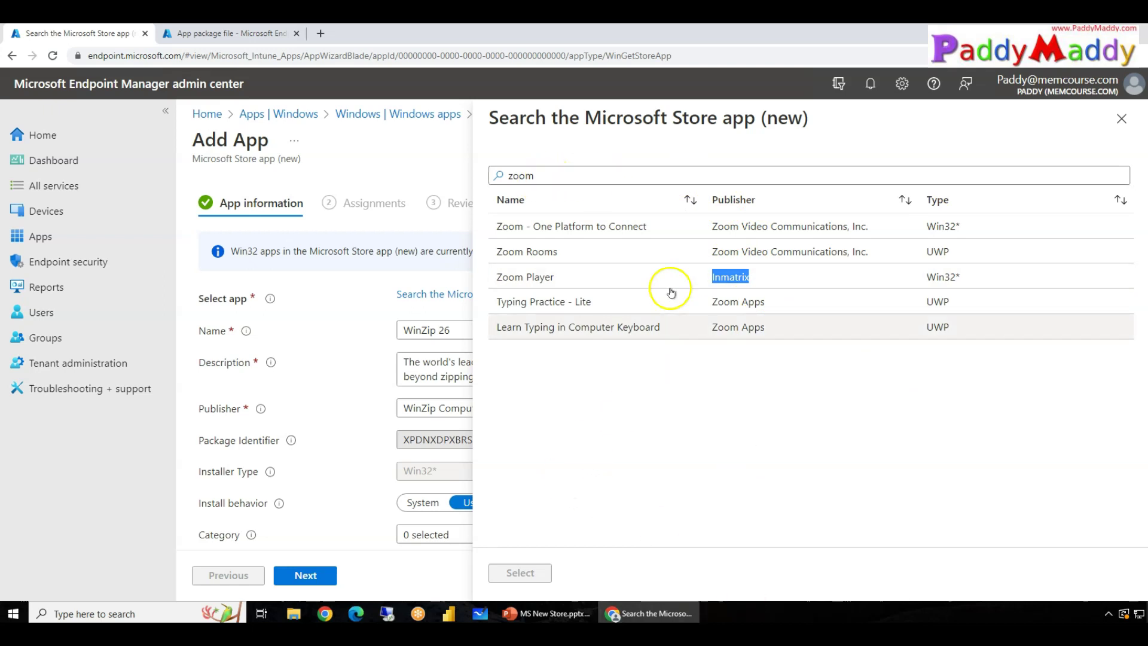
# Step: Back on the form, enter the notes 'Change number approv' and the WinZip developer name
pyautogui.click(1123, 123)
pyautogui.scroll(-4, 614, 456)
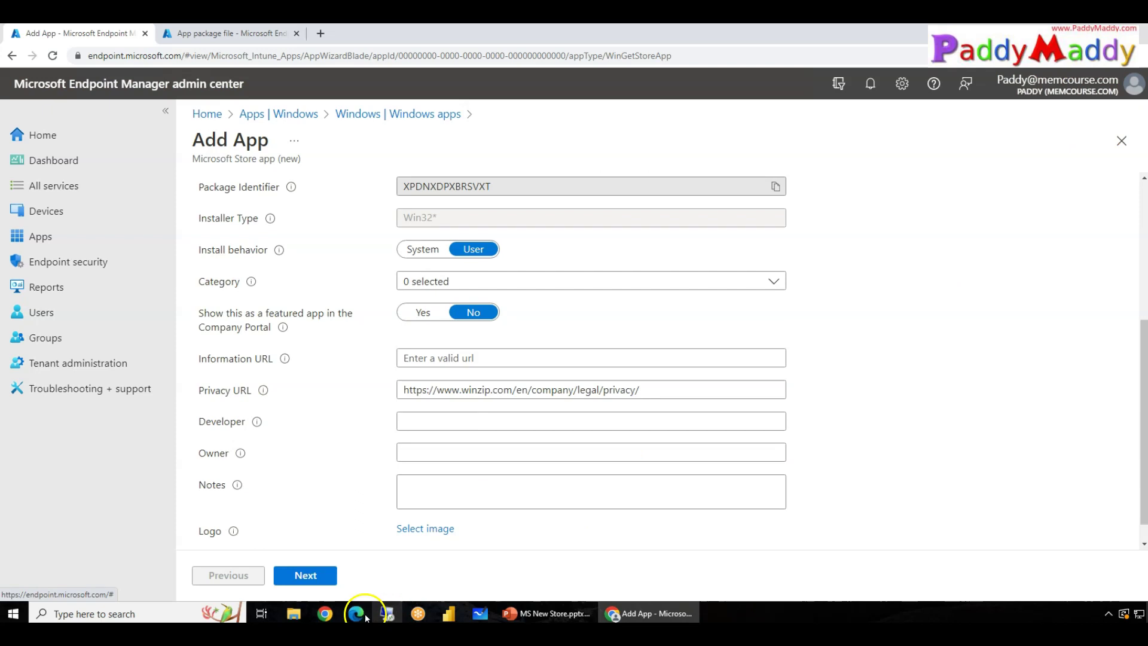
pyautogui.click(435, 500)
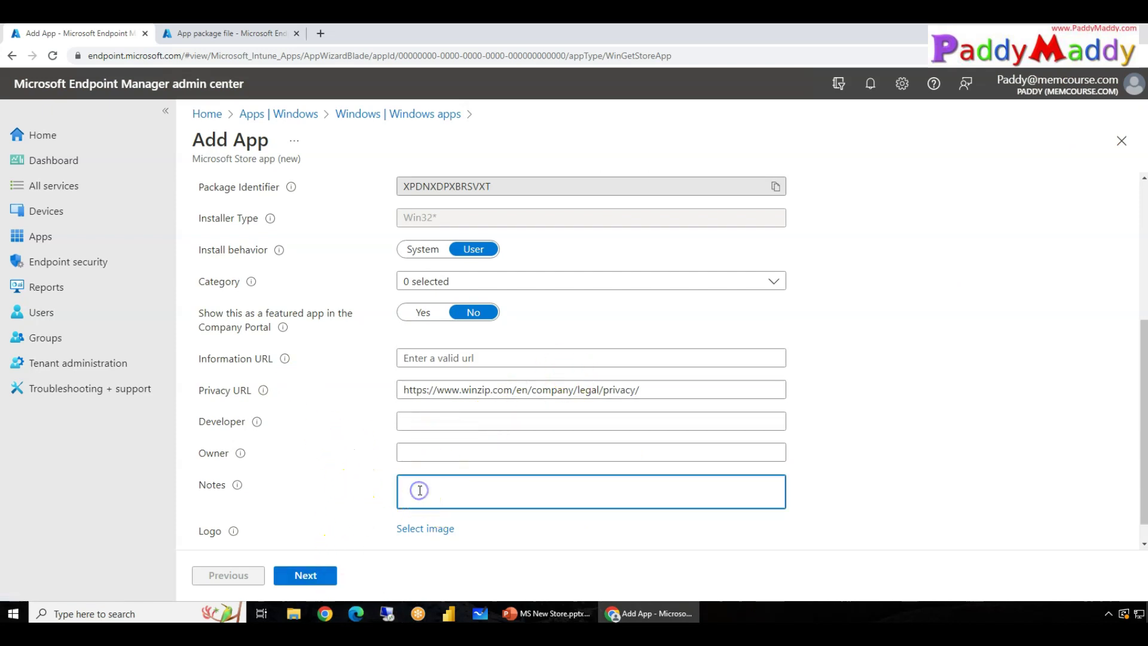
pyautogui.write('Change number approved')
pyautogui.hotkey('shift', 'Tab')
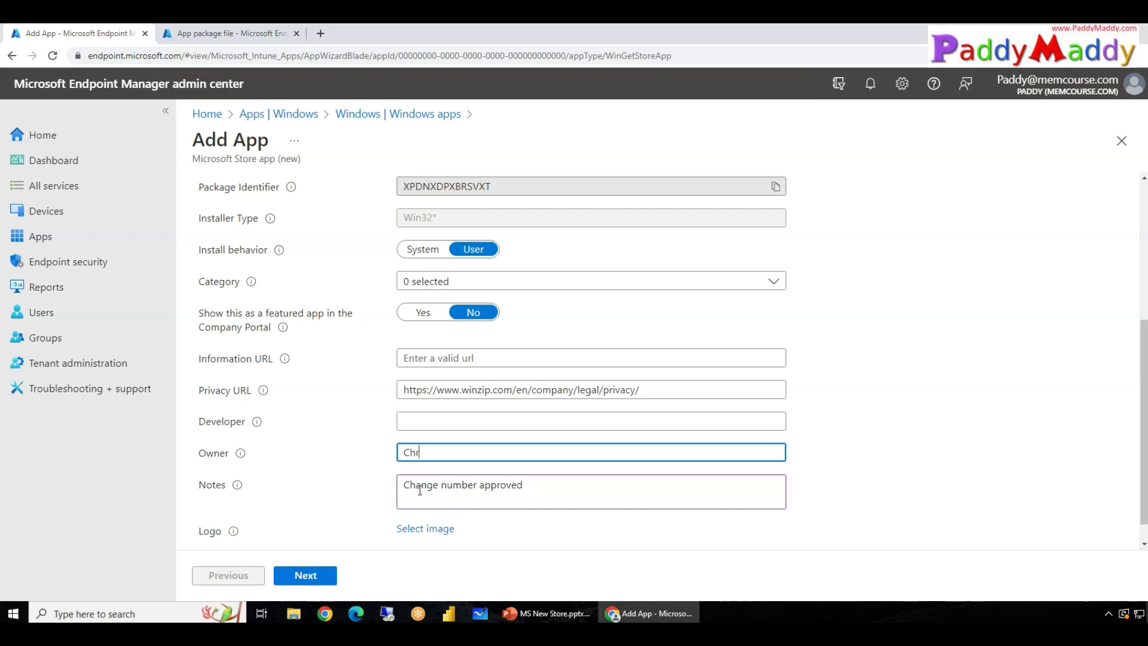
pyautogui.hotkey('shift', 'Tab')
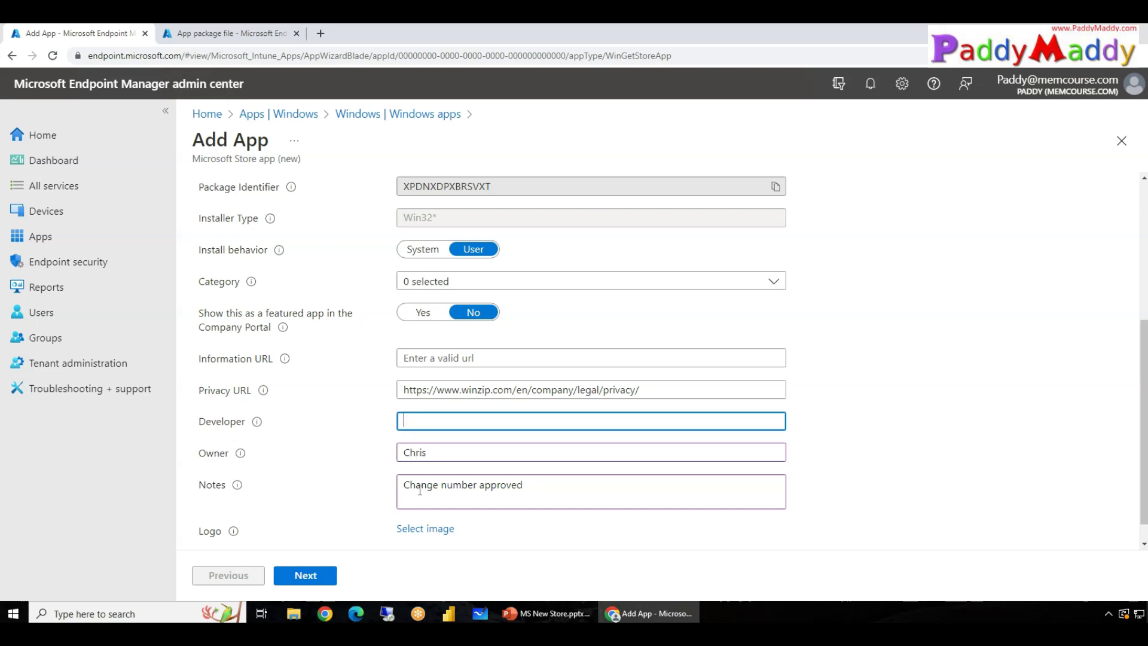
pyautogui.write('Winzip')
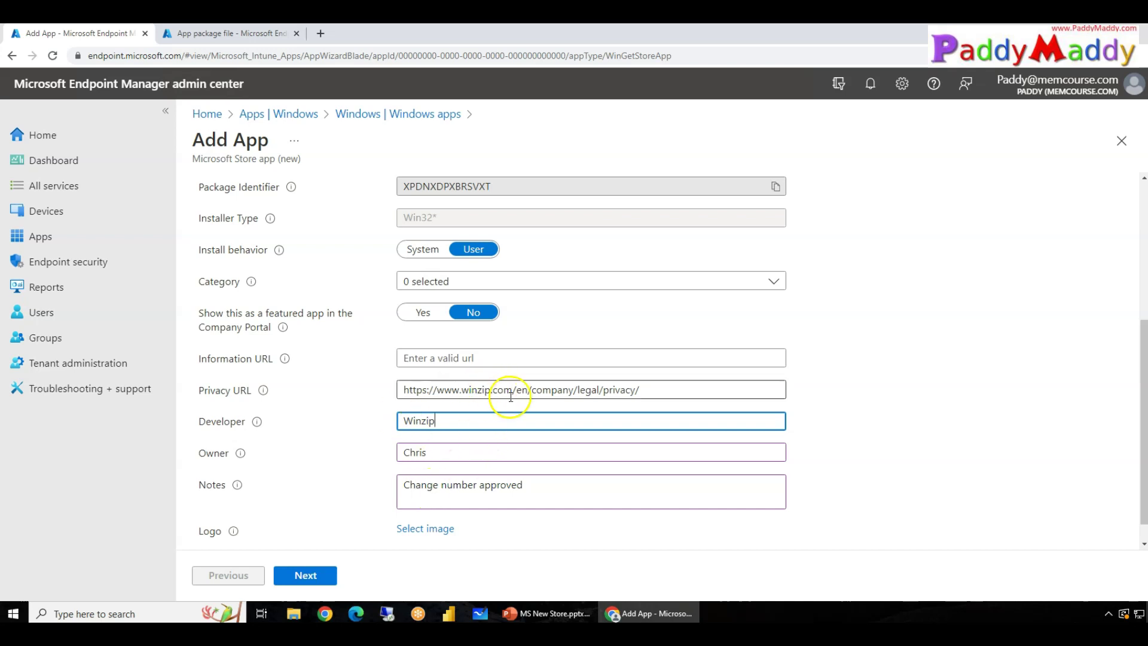
# Step: Copy the winzip.com address from the privacy URL into Information URL
pyautogui.moveTo(513, 390); pyautogui.dragTo(419, 378)
pyautogui.hotkey('ctrl', 'c')
pyautogui.click(421, 359)
pyautogui.hotkey('ctrl', 'v')
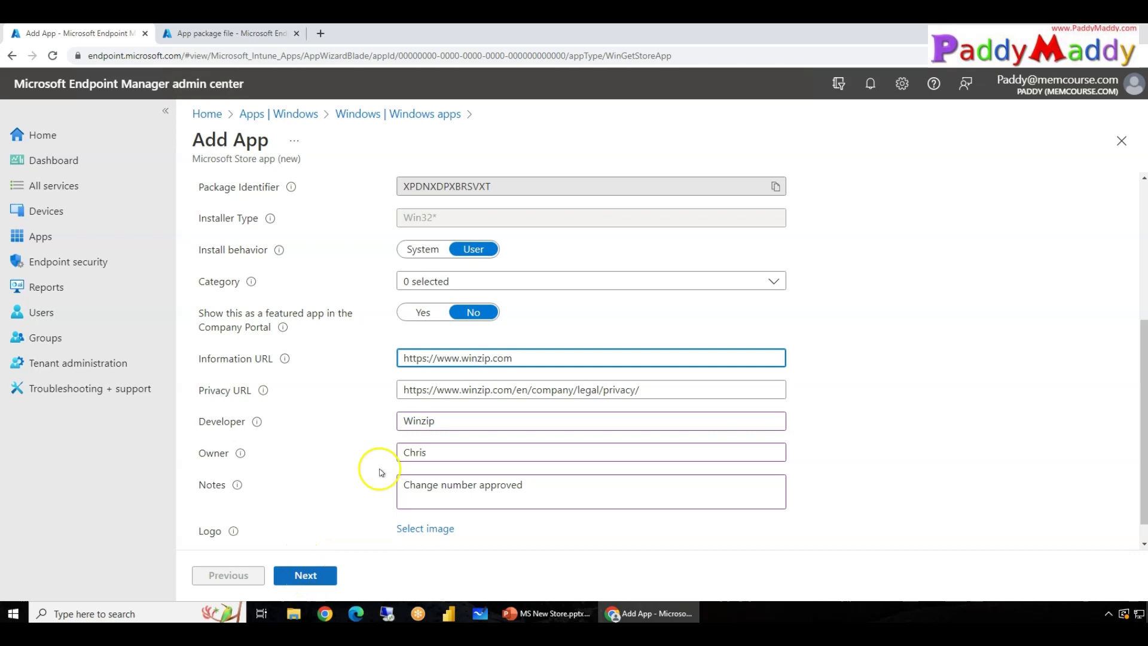
# Step: Categorise the app as Productivity and set install behavior to System
pyautogui.click(468, 284)
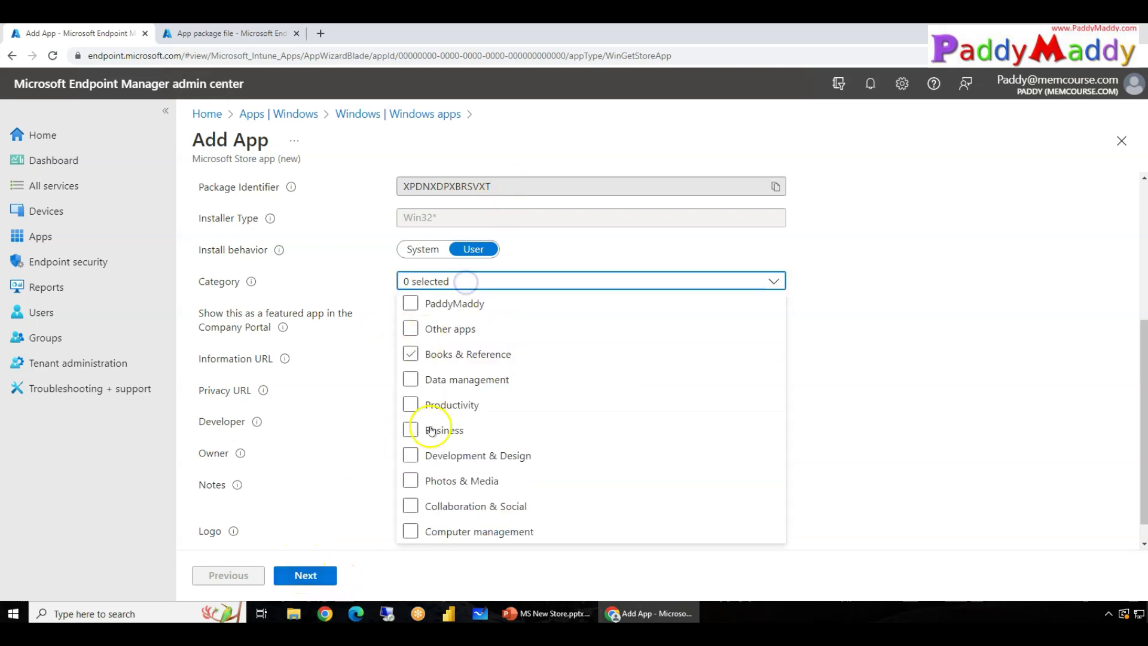
pyautogui.click(417, 457)
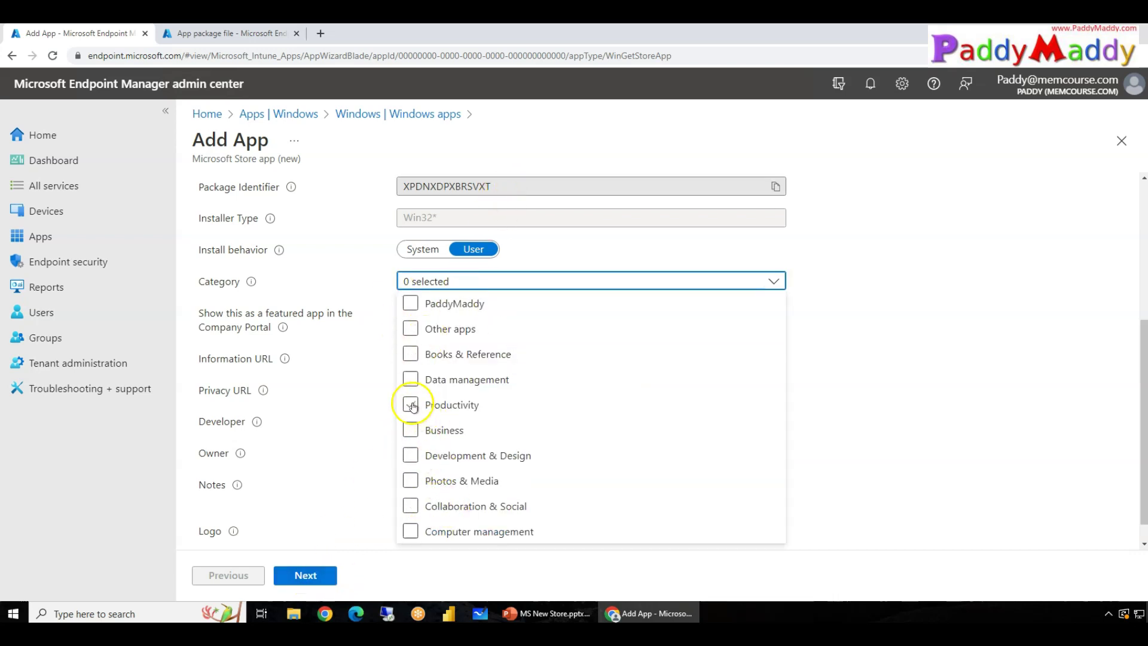
pyautogui.click(410, 404)
pyautogui.click(351, 316)
pyautogui.click(420, 248)
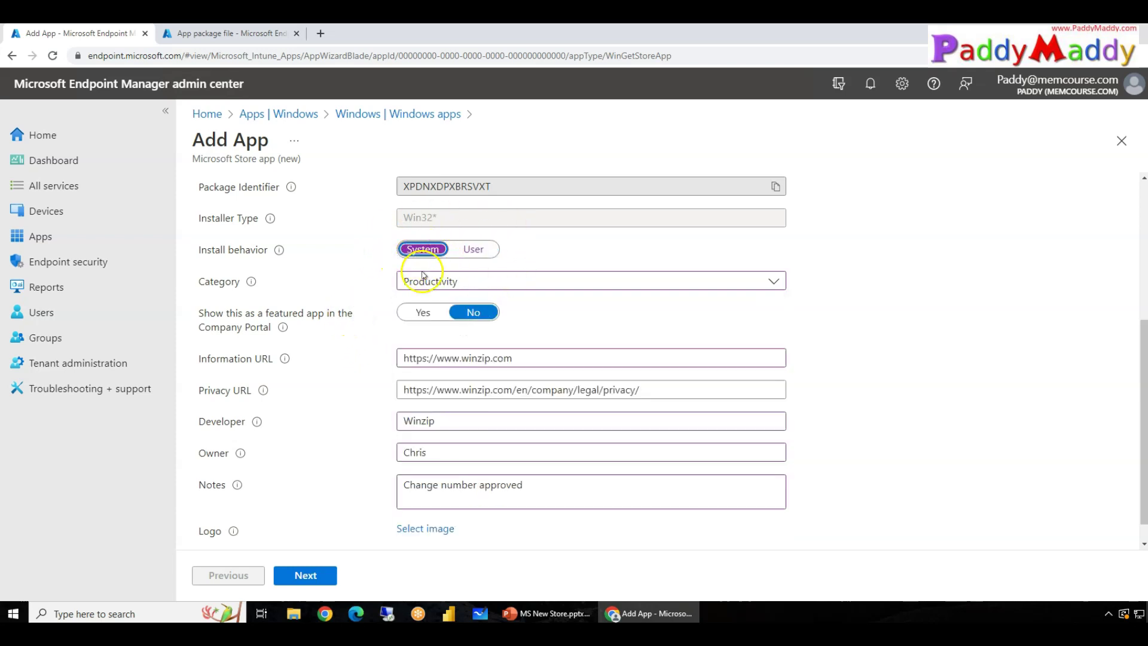
pyautogui.click(308, 576)
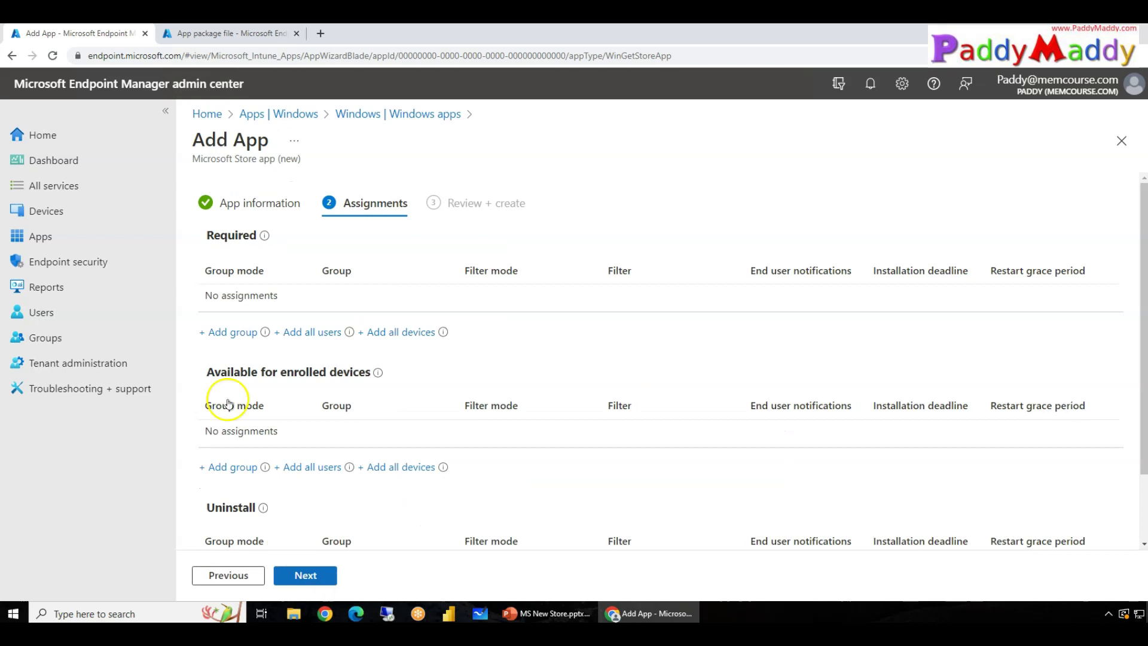
# Step: Add the Test-Smart-PowerSettings group, found by searching 'power', as a Required assignment
pyautogui.click(230, 331)
pyautogui.click(800, 175)
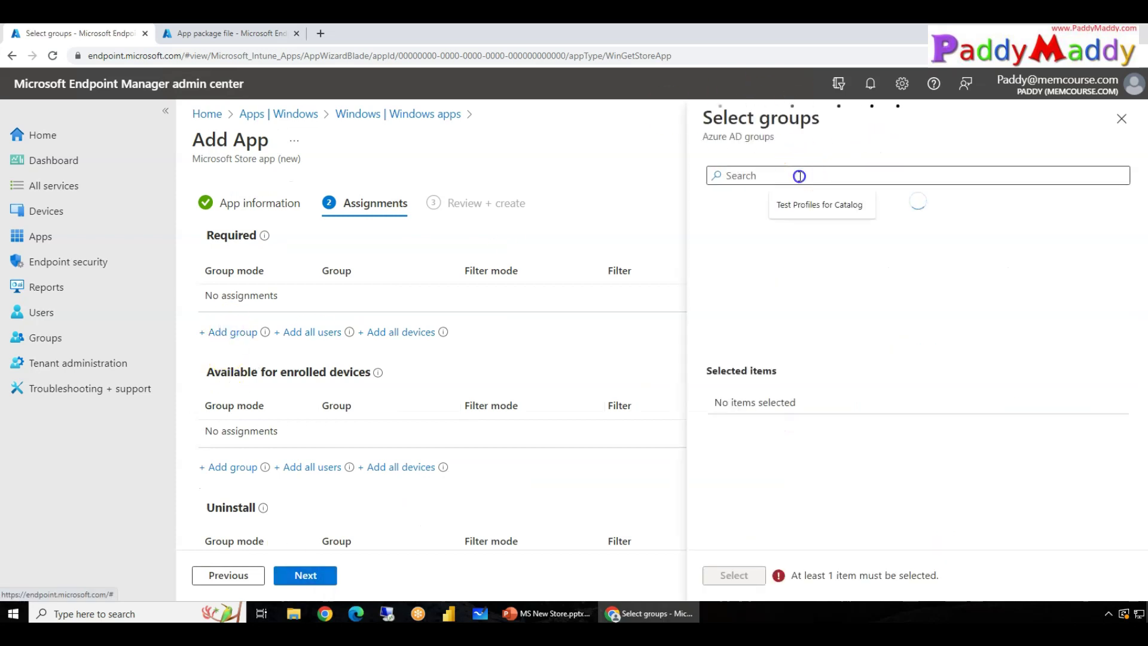
pyautogui.write('power')
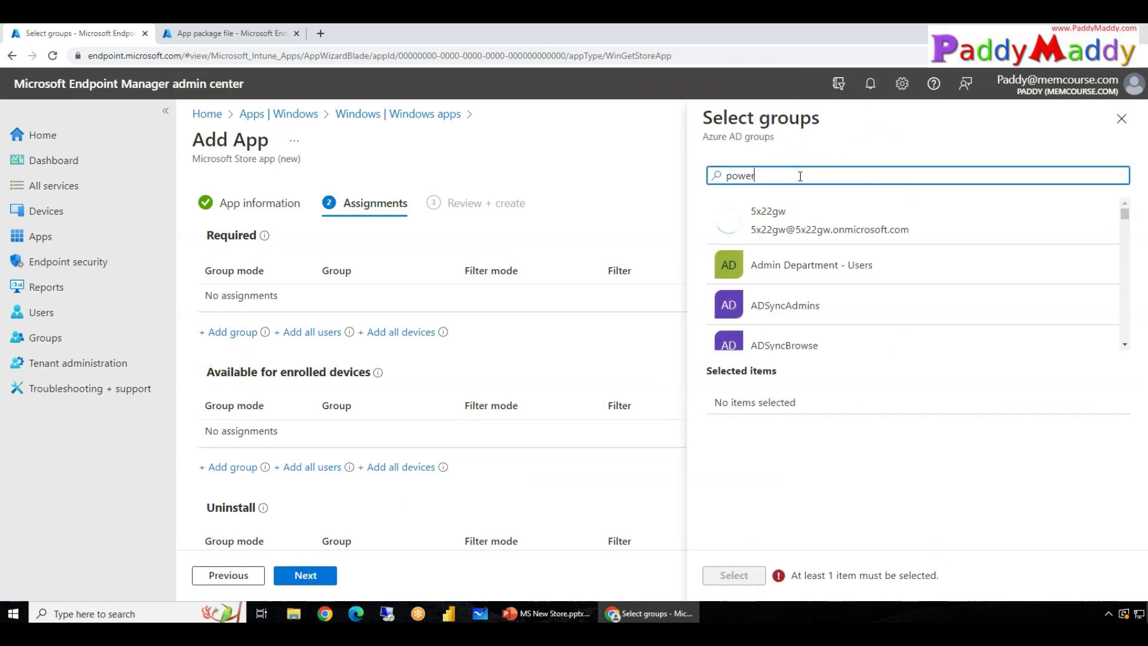
pyautogui.click(824, 222)
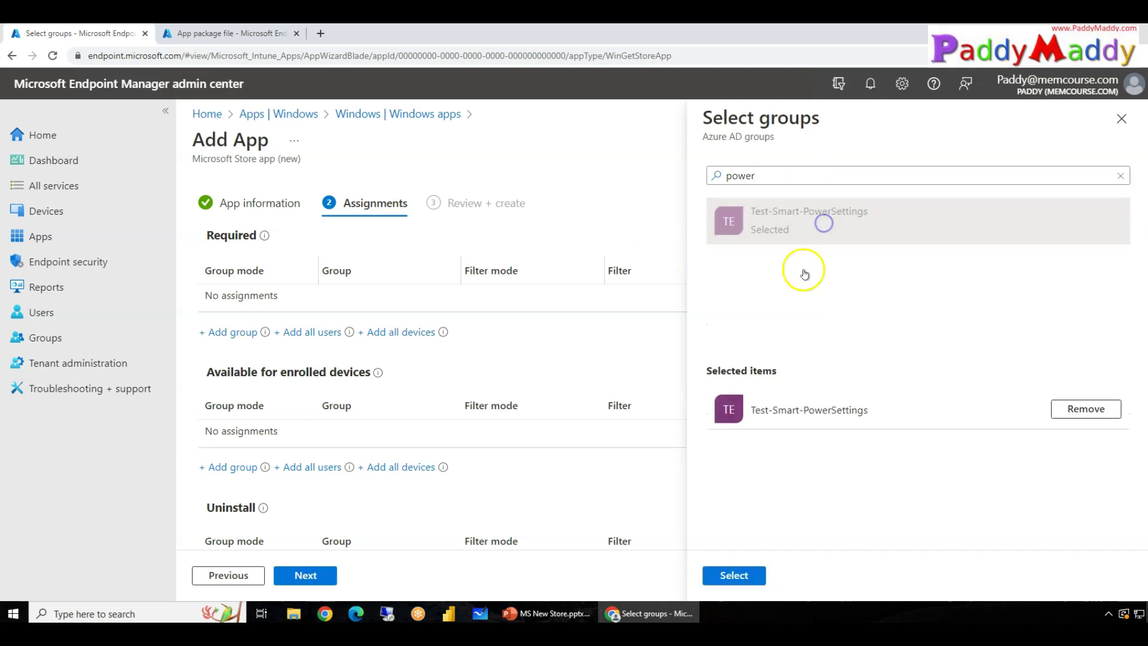
pyautogui.click(752, 577)
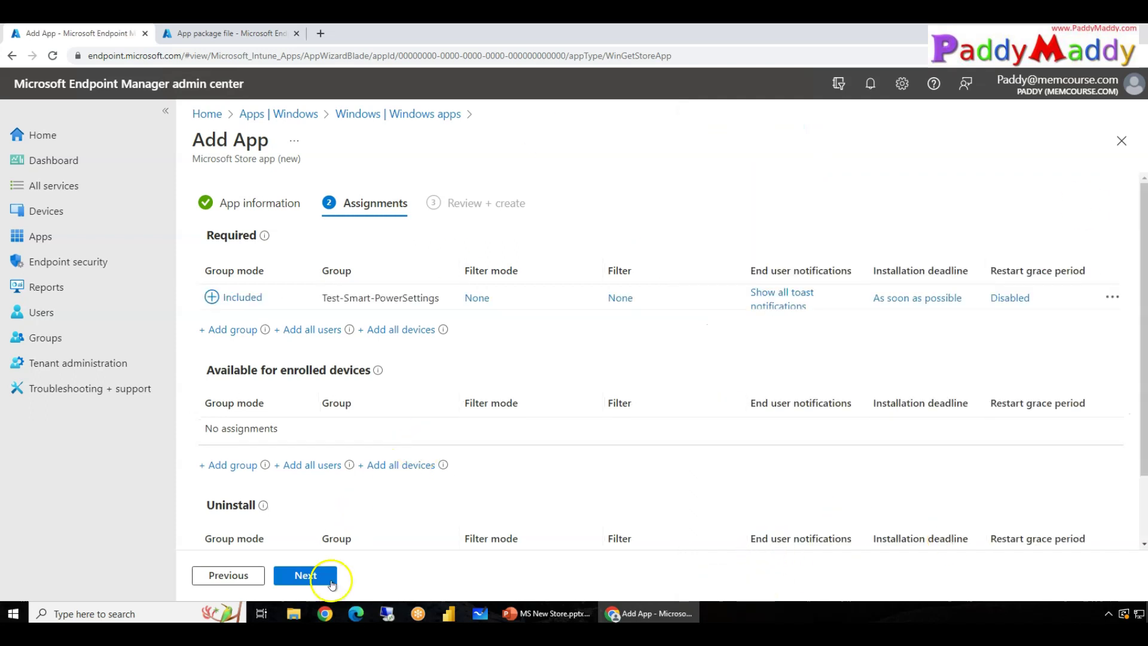
pyautogui.click(305, 575)
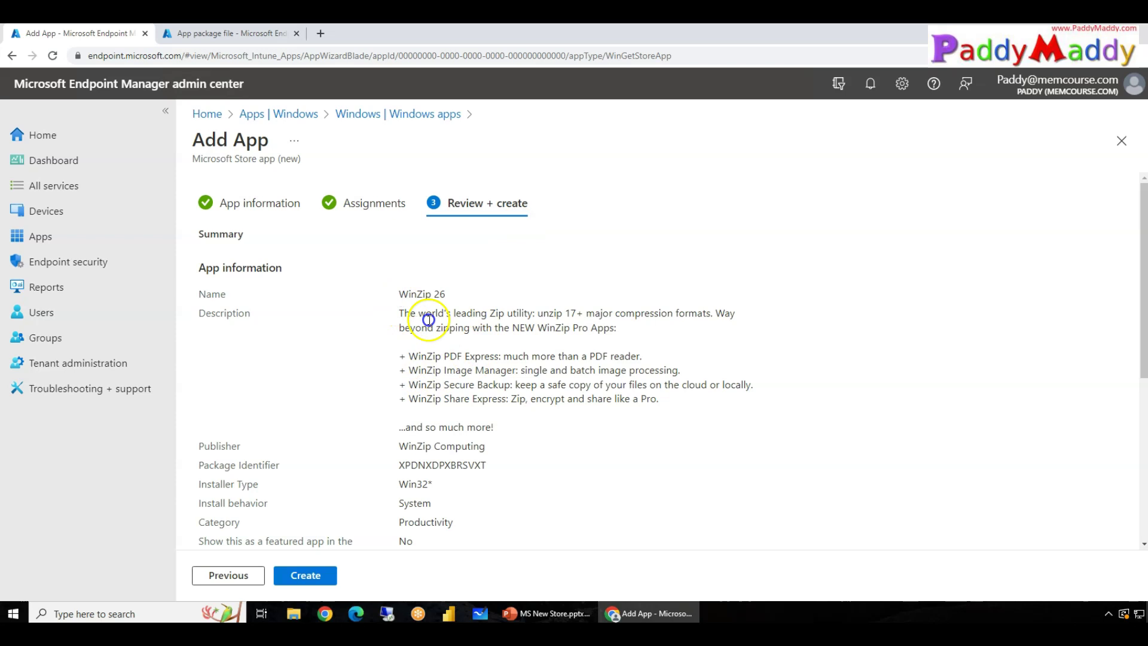
# Step: Review the WinZip 26 summary down to Assignments and create the app
pyautogui.moveTo(398, 293); pyautogui.dragTo(754, 420)
pyautogui.click(573, 411)
pyautogui.scroll(-5, 388, 356)
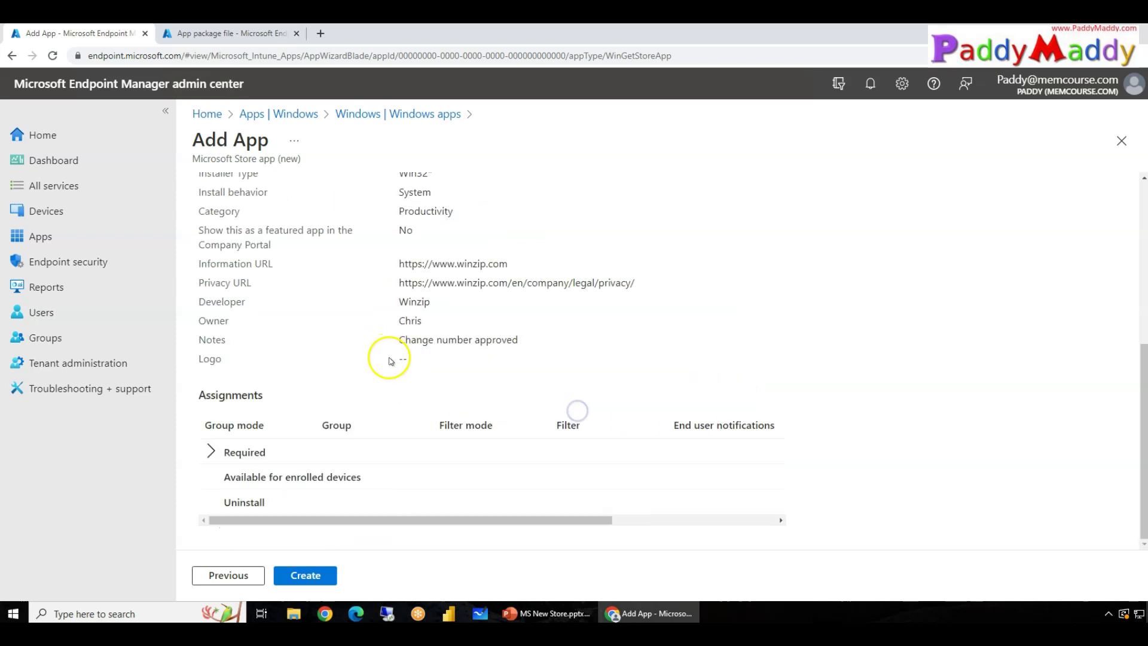
pyautogui.click(319, 583)
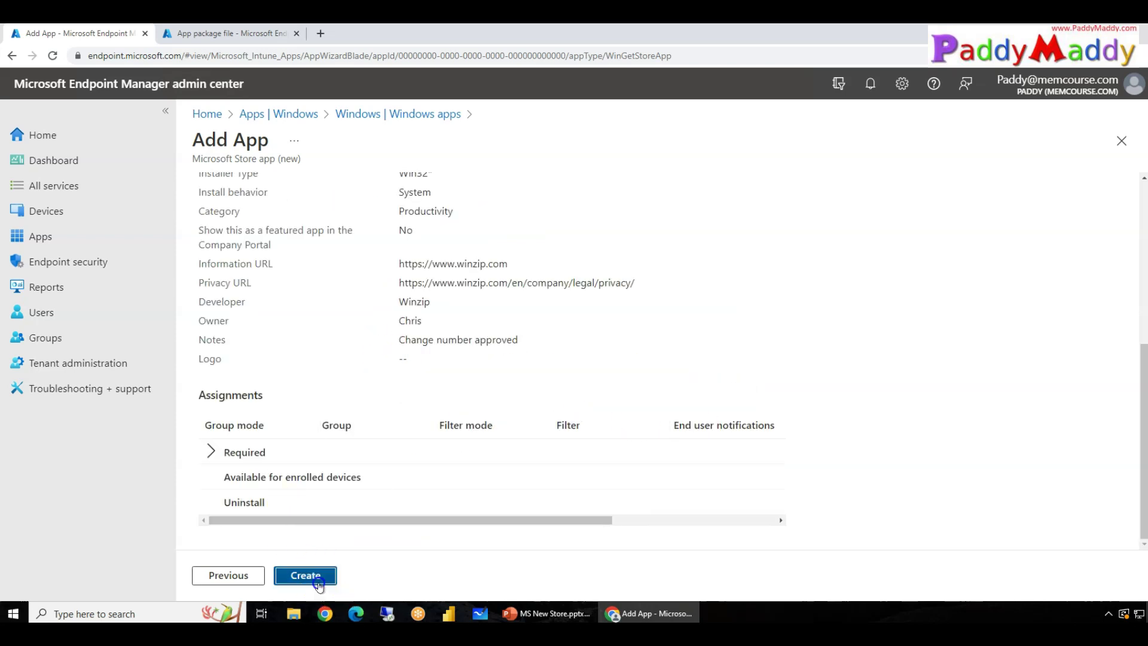